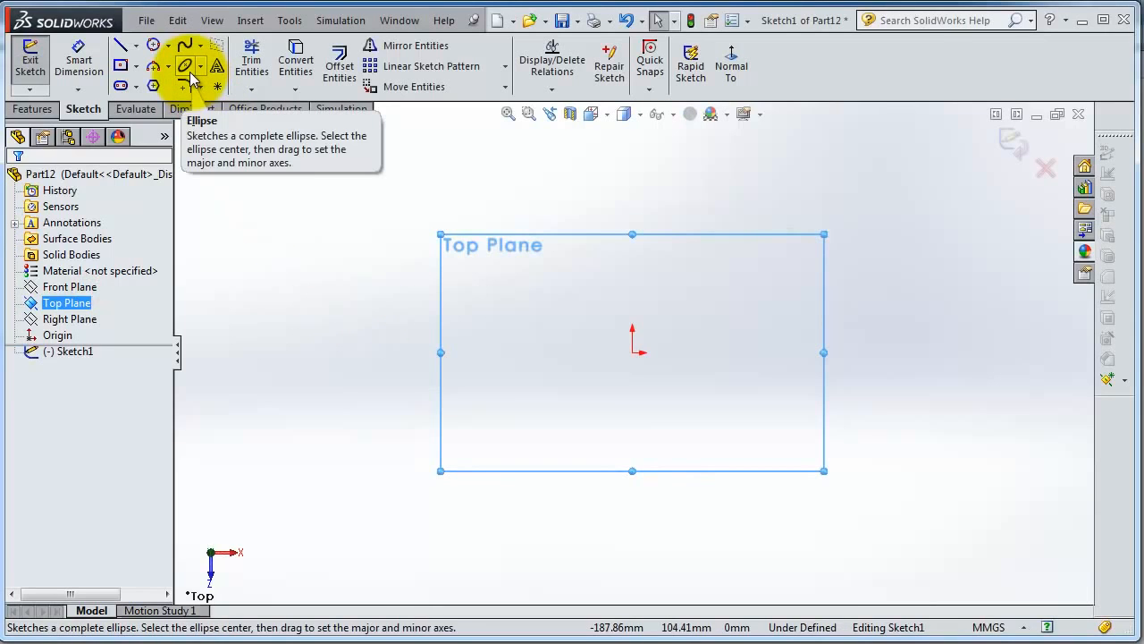
# Sketch a full ellipse centred on the origin with a major radius of about 83.4 mm and a minor radius of about 33.3 mm
pyautogui.click(200, 67)
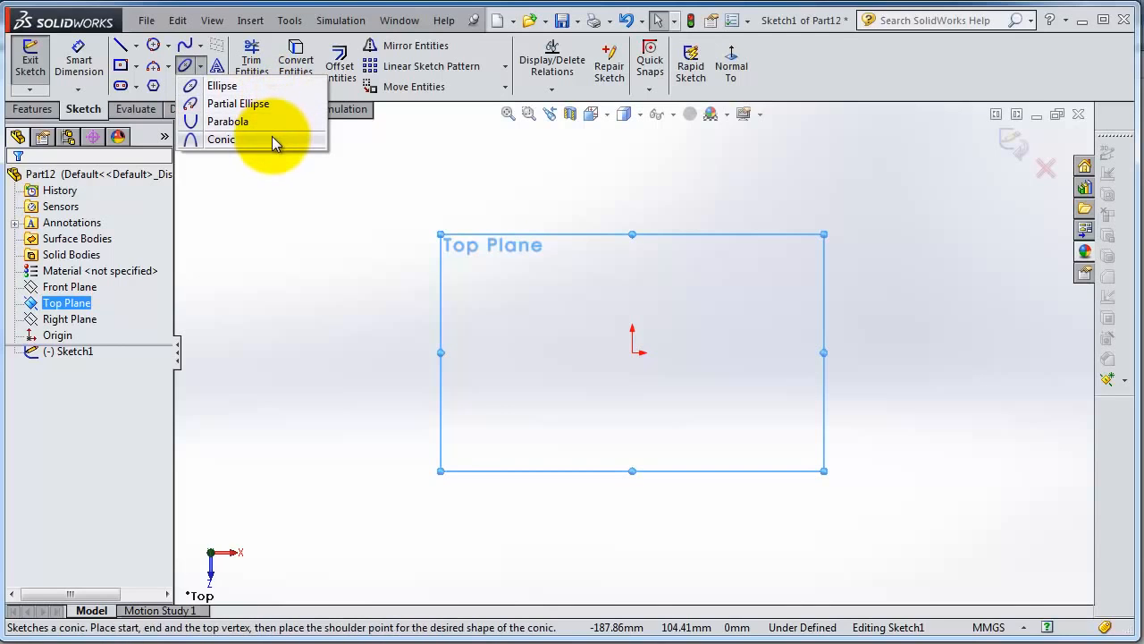
pyautogui.click(223, 85)
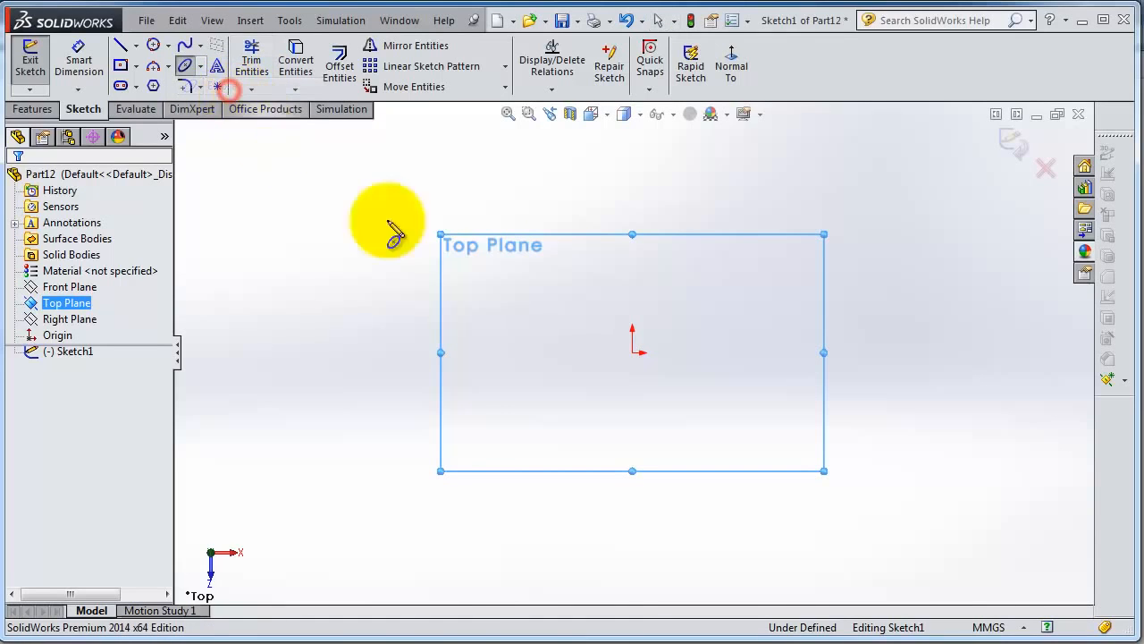
pyautogui.click(633, 353)
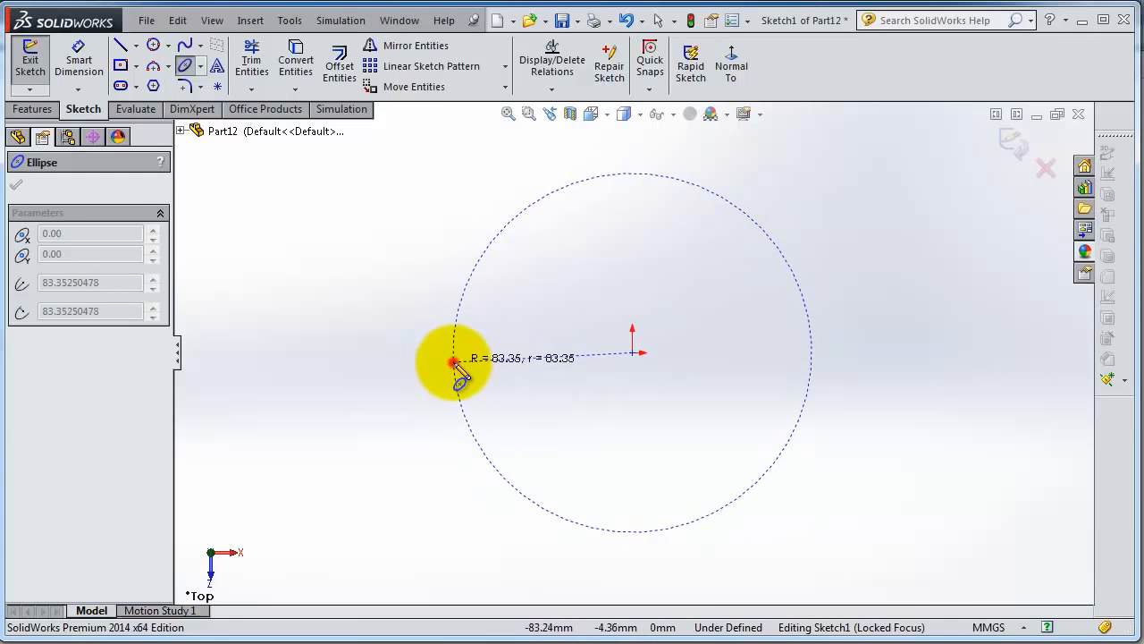
pyautogui.click(454, 362)
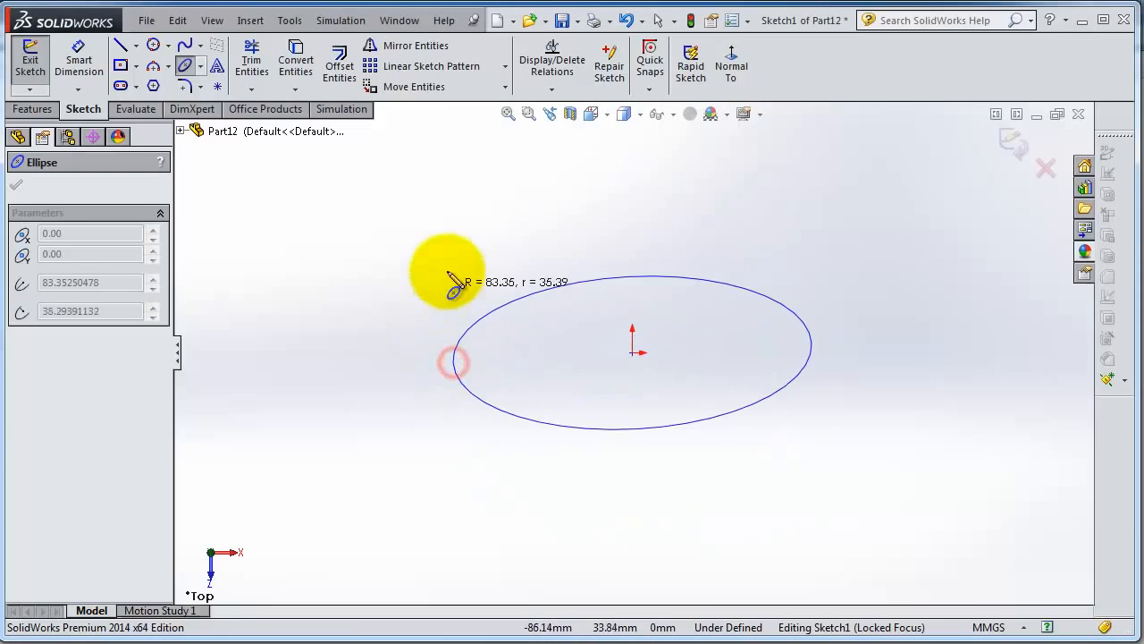
pyautogui.click(670, 278)
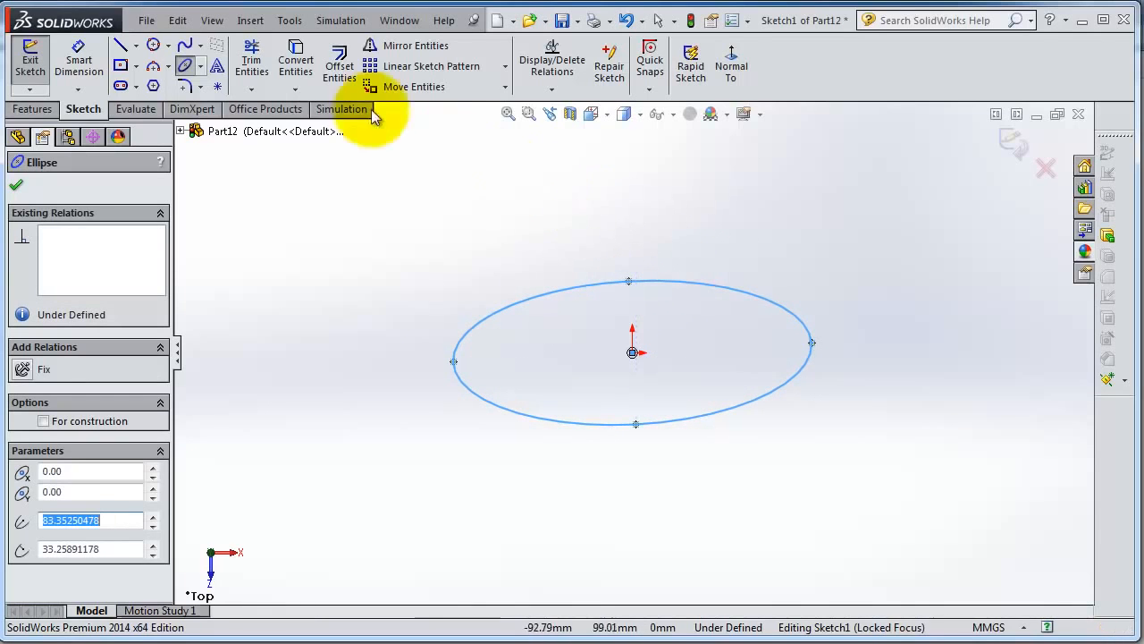
# Dimension the vertical distance from the origin to the ellipse's lower axis point as 30 mm
pyautogui.click(79, 61)
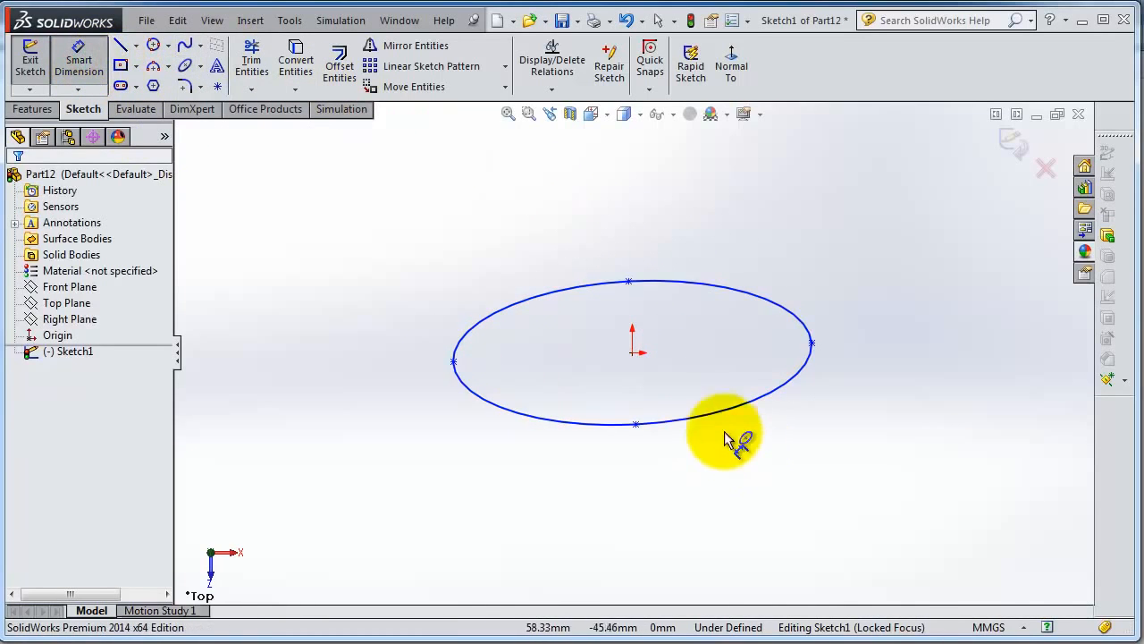
pyautogui.click(635, 424)
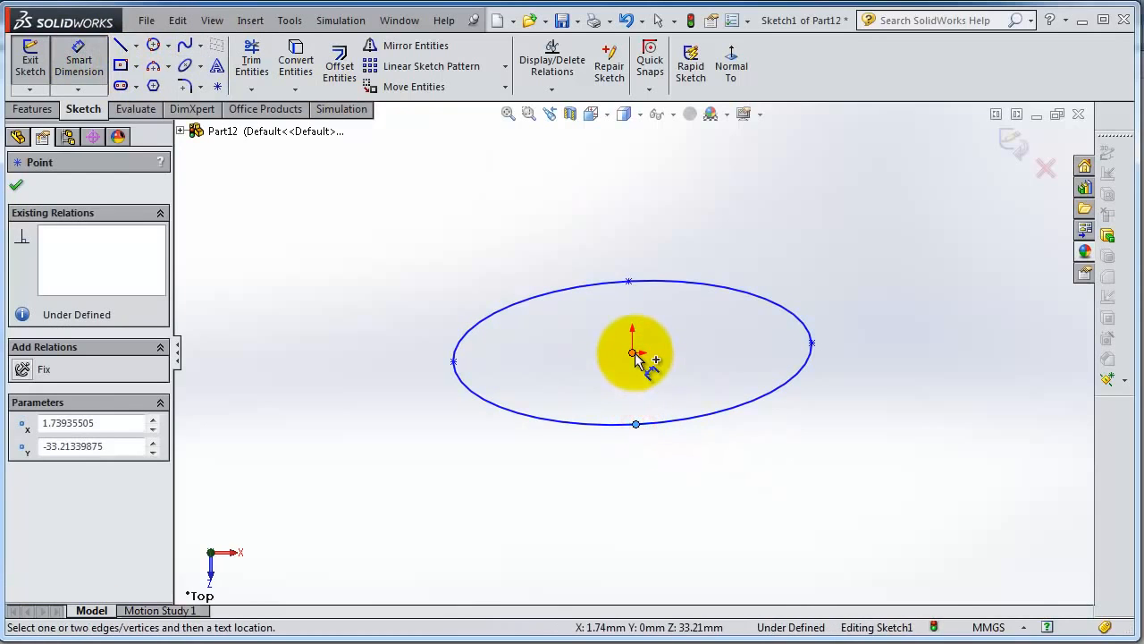
pyautogui.click(633, 353)
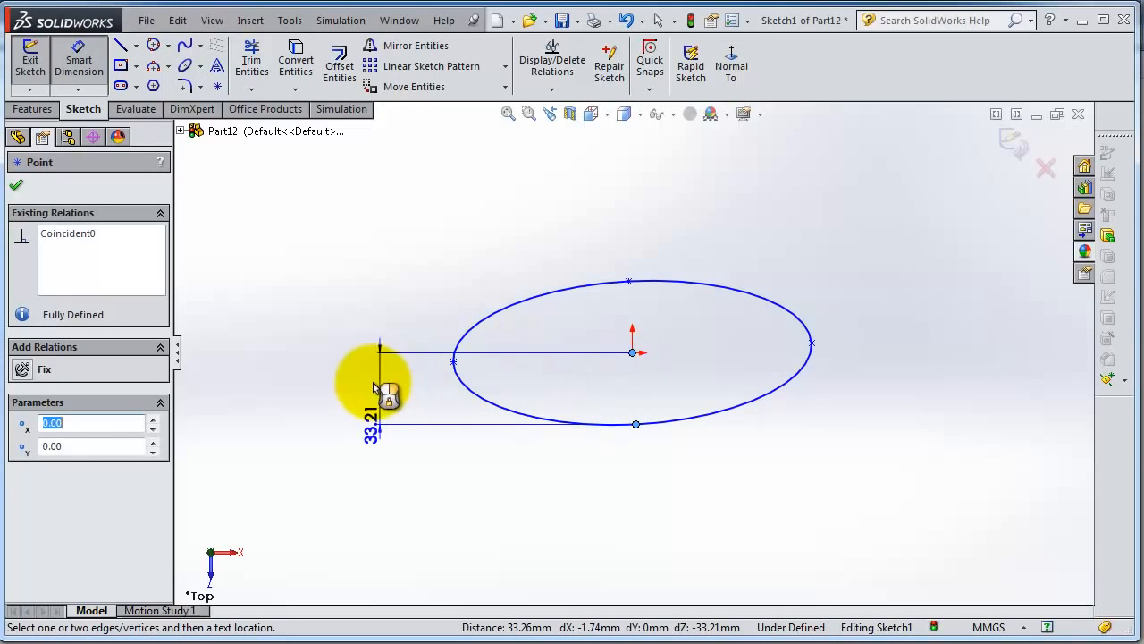
pyautogui.click(319, 384)
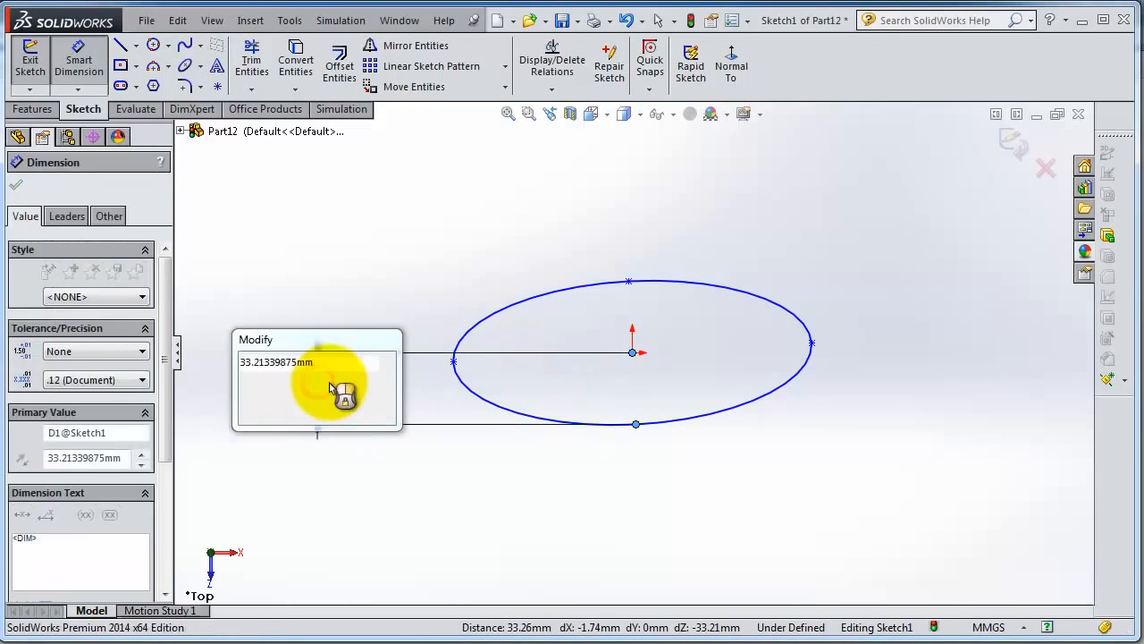
pyautogui.write('30')
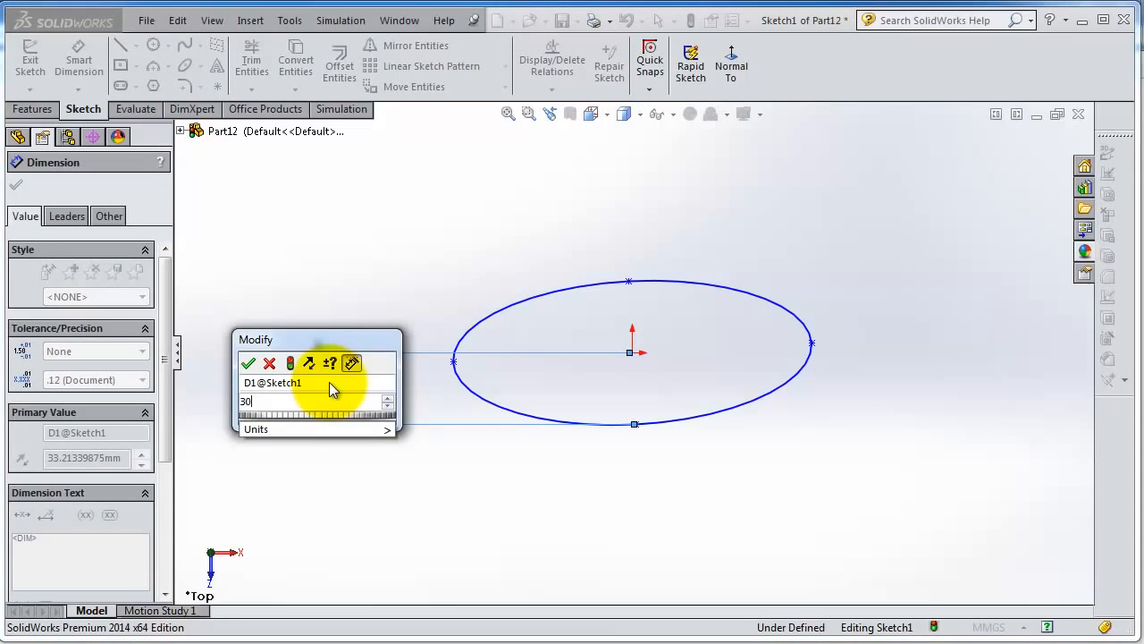
pyautogui.press('Return')
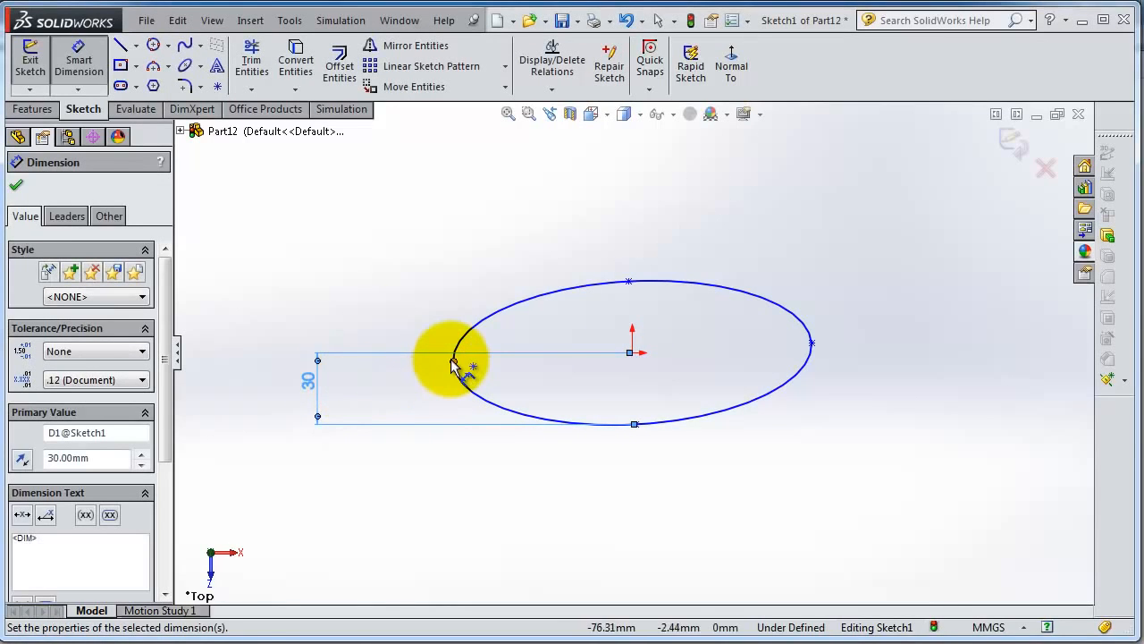
# Dimension the horizontal distance from the ellipse's left axis point to the origin as 75 mm and finish dimensioning
pyautogui.click(454, 361)
pyautogui.click(632, 353)
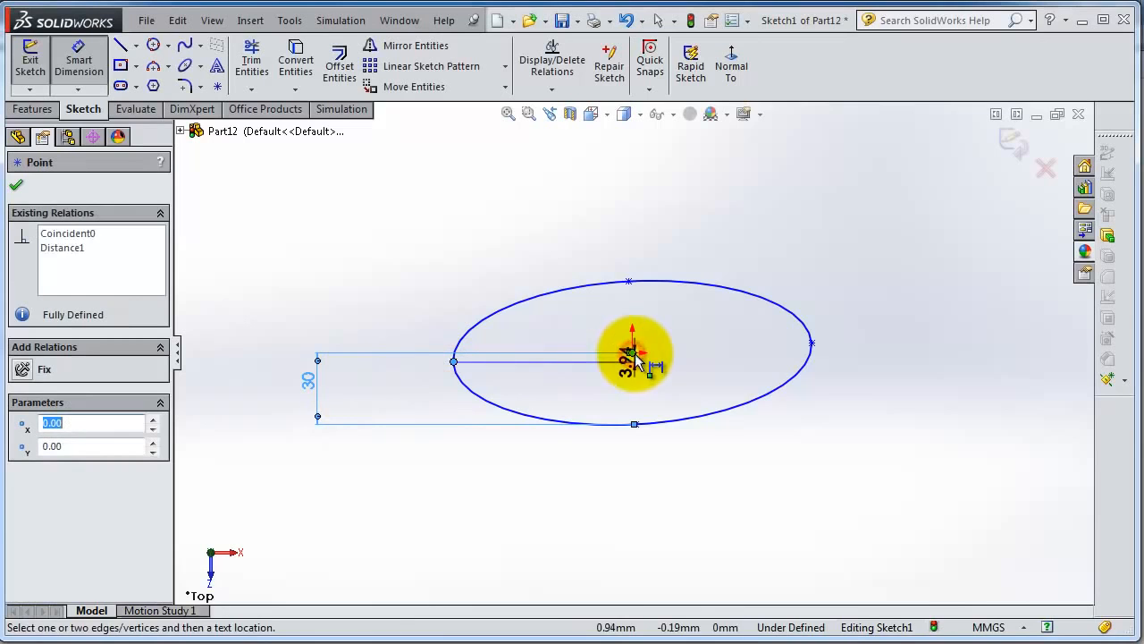
pyautogui.click(590, 216)
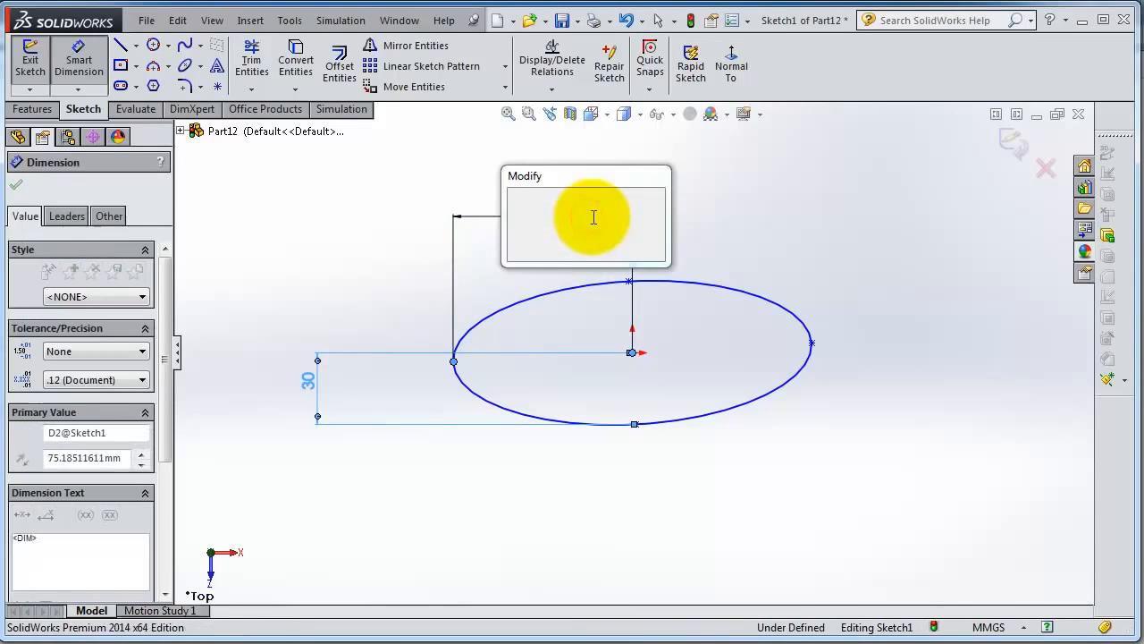
pyautogui.write('75')
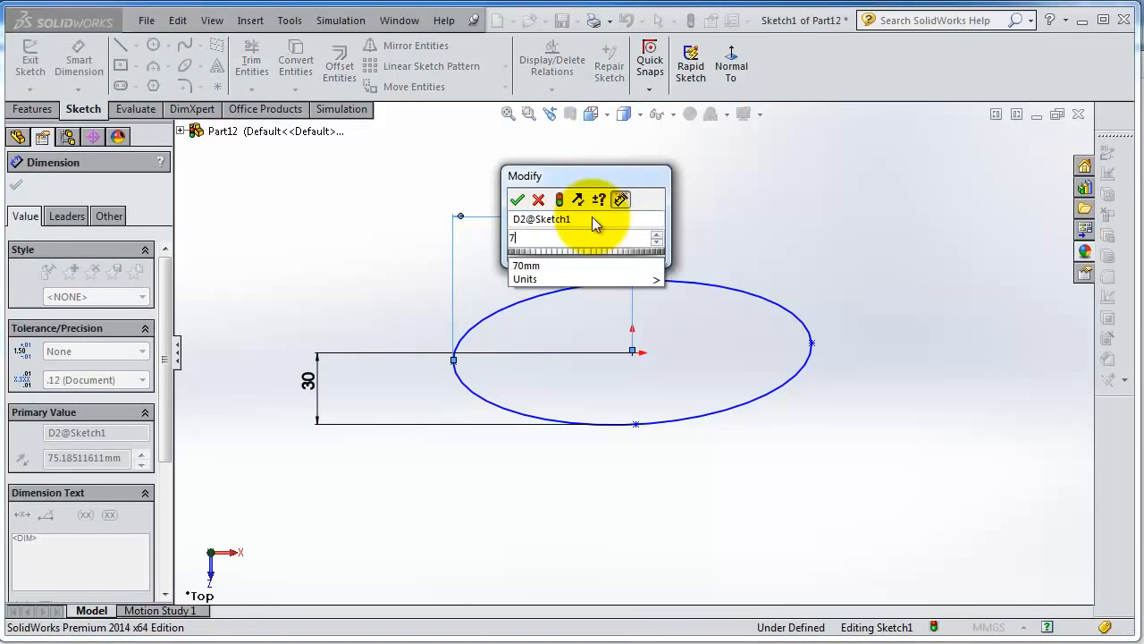
pyautogui.press('Return')
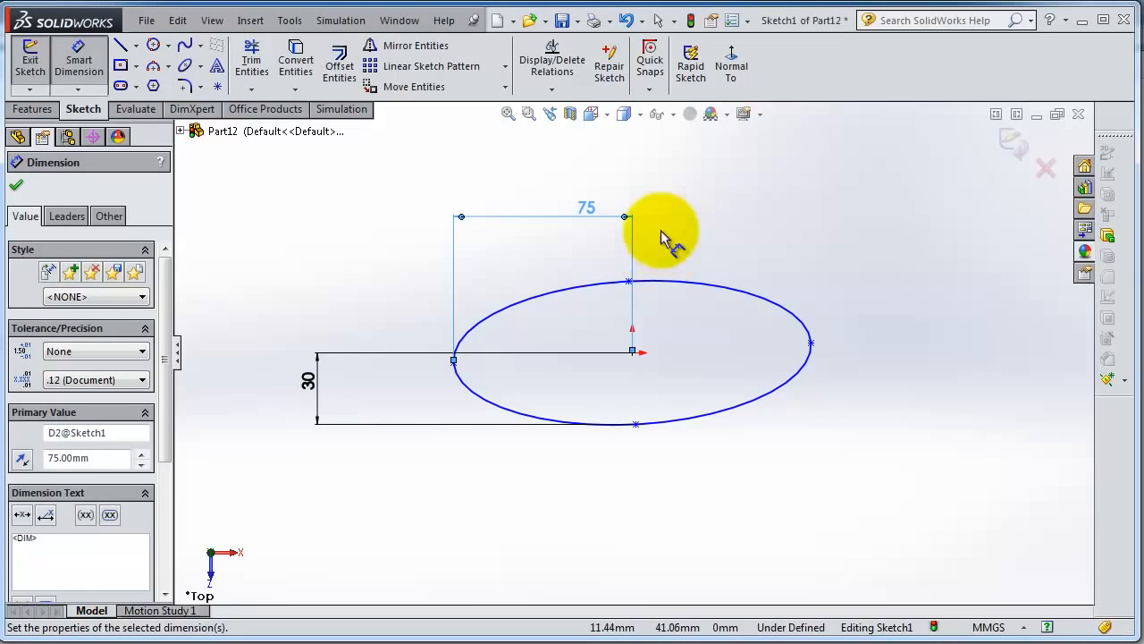
pyautogui.click(766, 231)
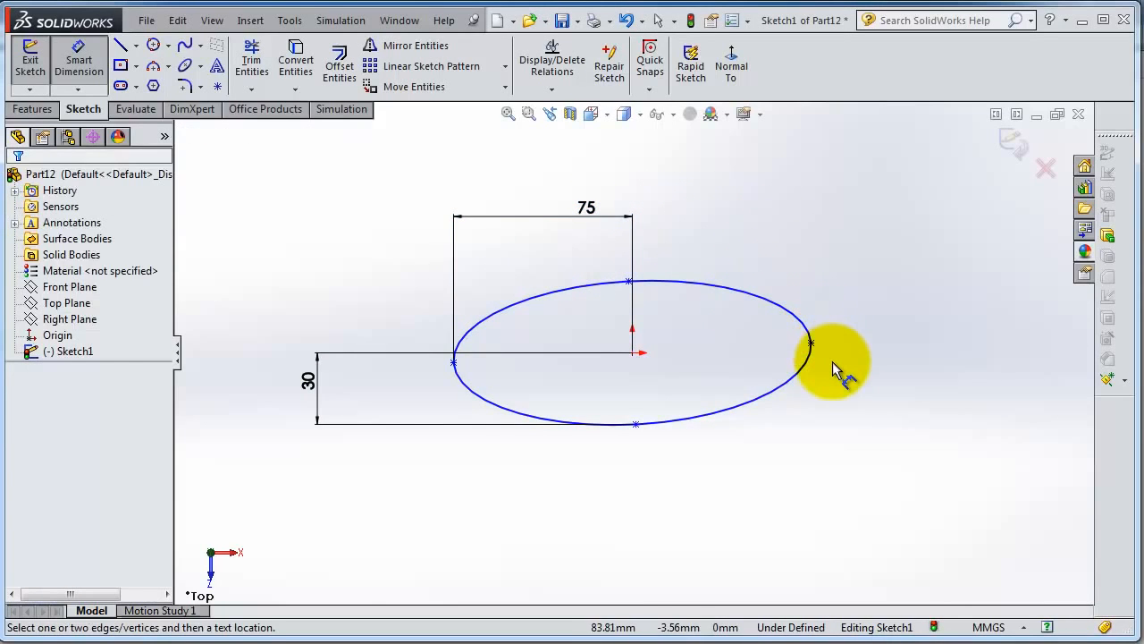
pyautogui.press('Escape')
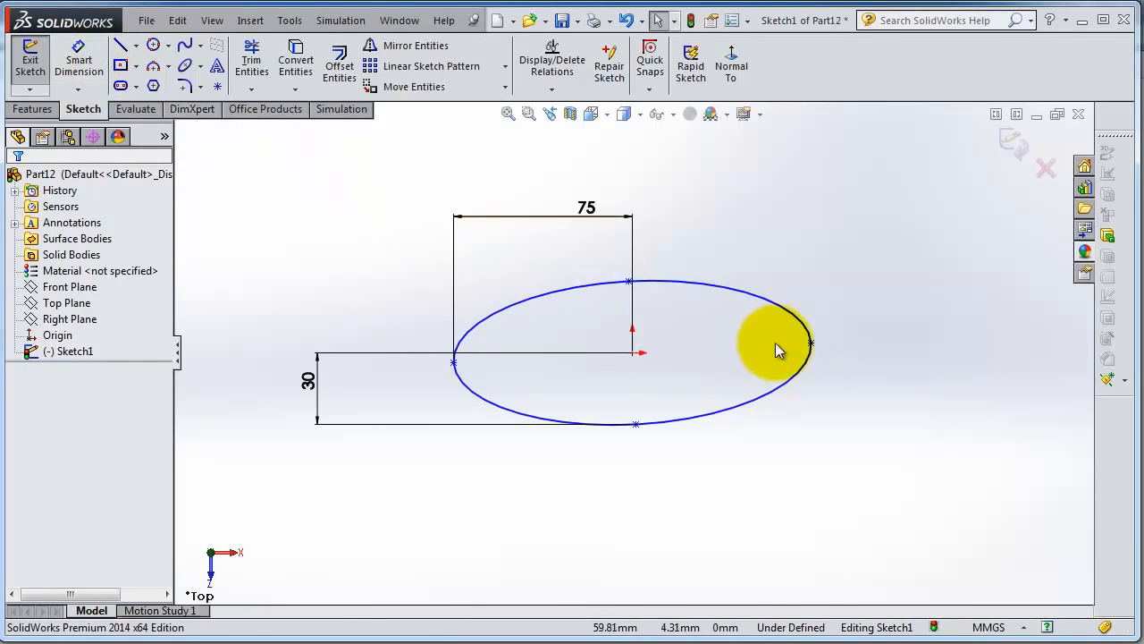
# Add a Horizontal relation between the ellipse's right axis point, its centre at the origin and its left axis point
pyautogui.click(813, 346)
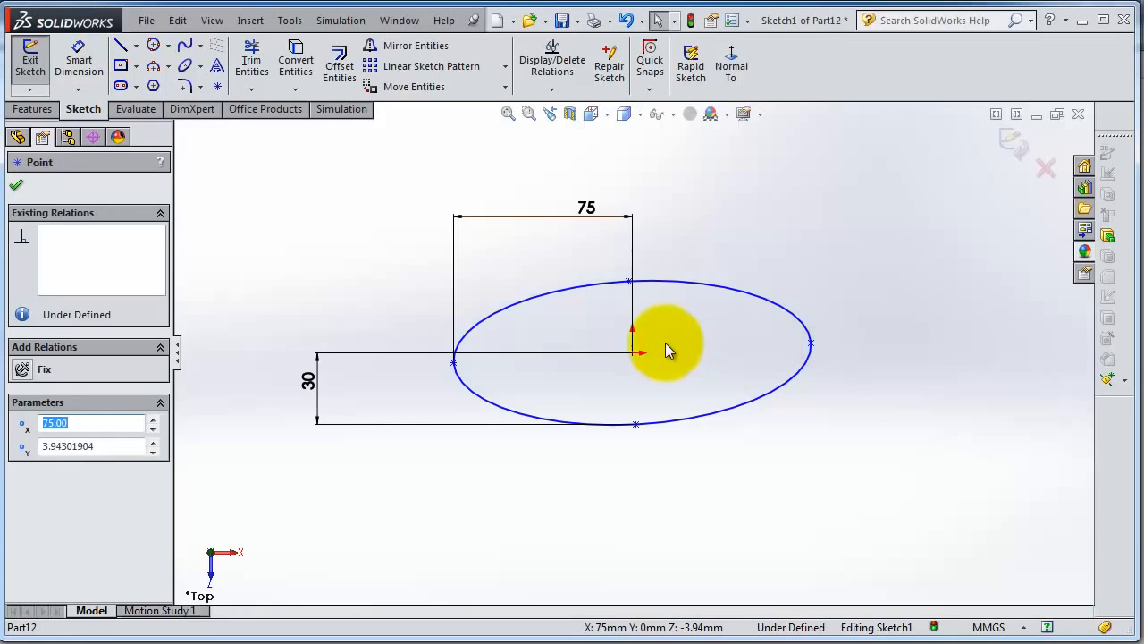
pyautogui.keyDown('ctrl'); pyautogui.click(632, 353); pyautogui.keyUp('ctrl')
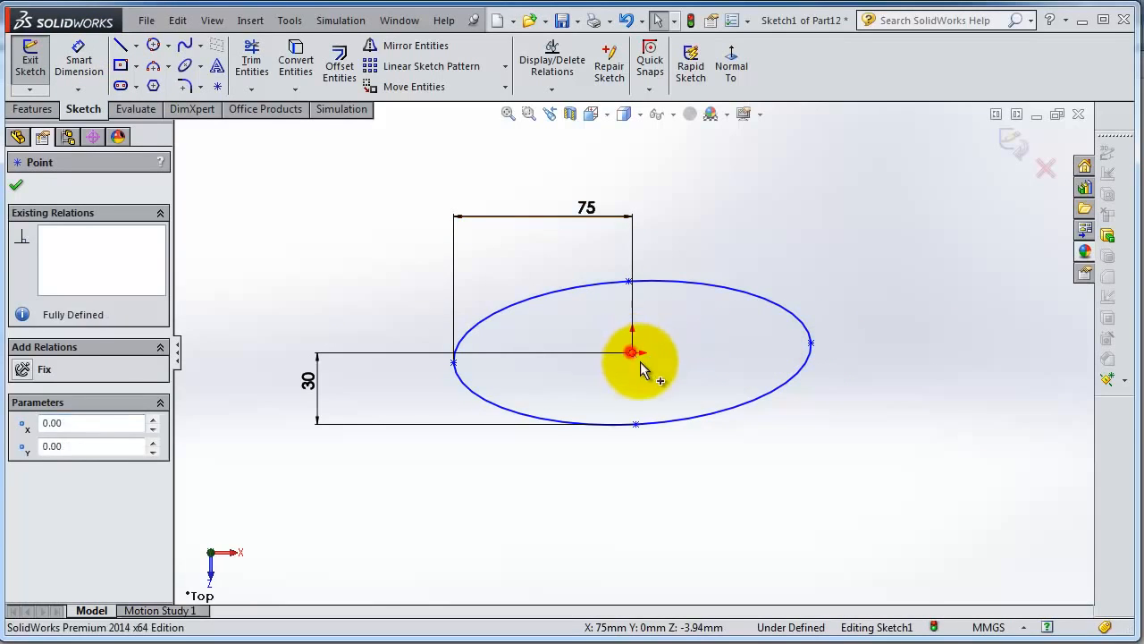
pyautogui.keyDown('ctrl'); pyautogui.click(454, 364); pyautogui.keyUp('ctrl')
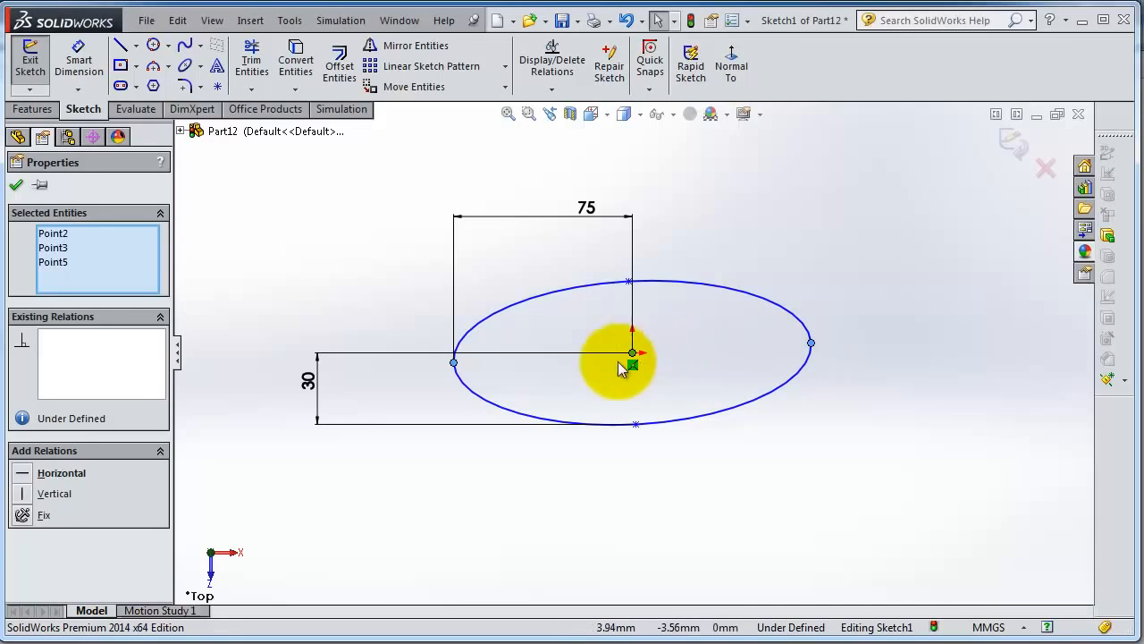
pyautogui.click(19, 475)
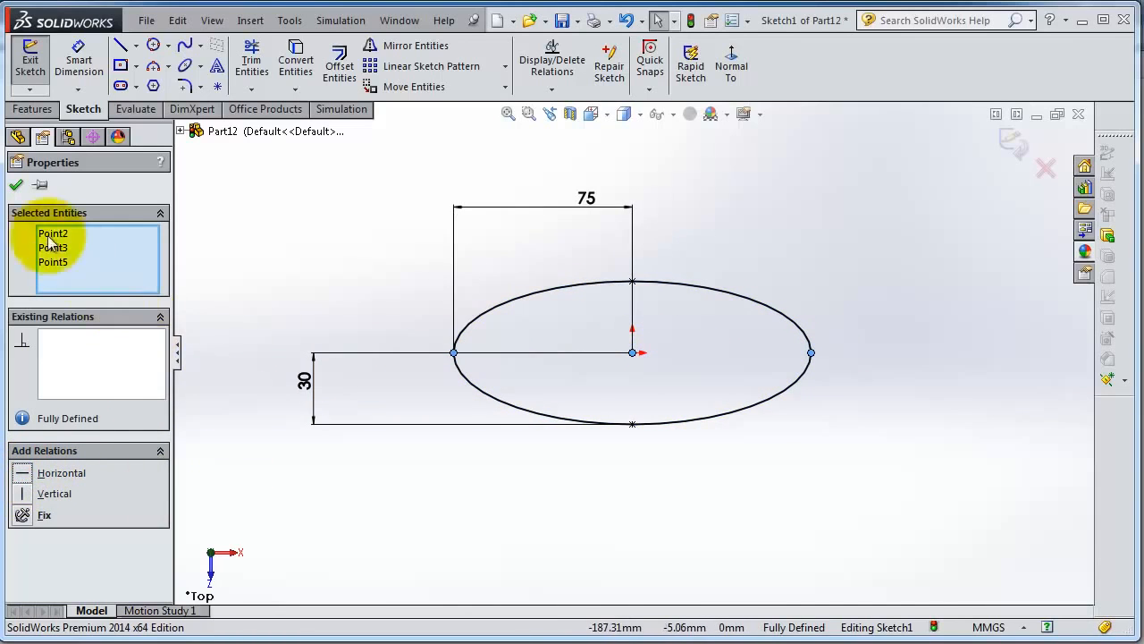
pyautogui.click(16, 187)
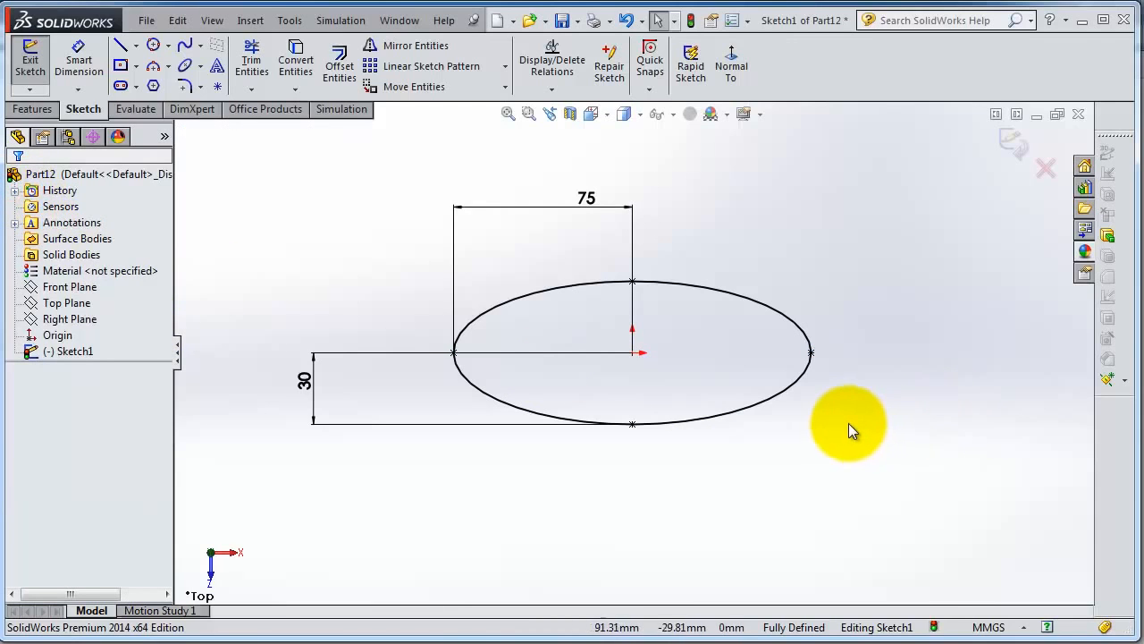
pyautogui.scroll(-1, 847, 423)
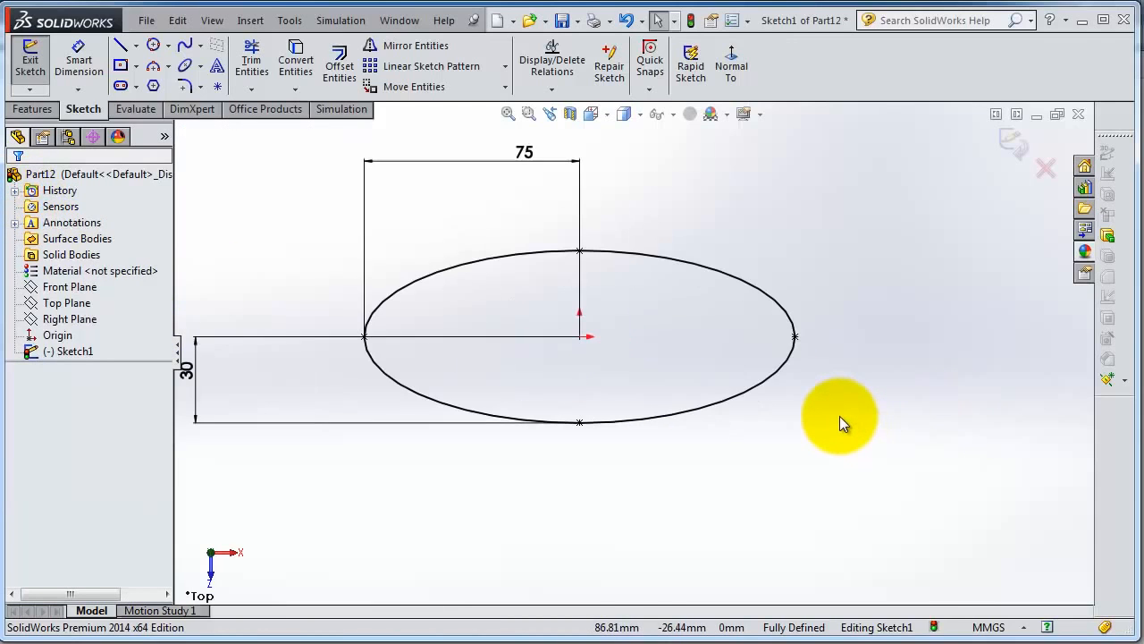
pyautogui.scroll(1, 838, 416)
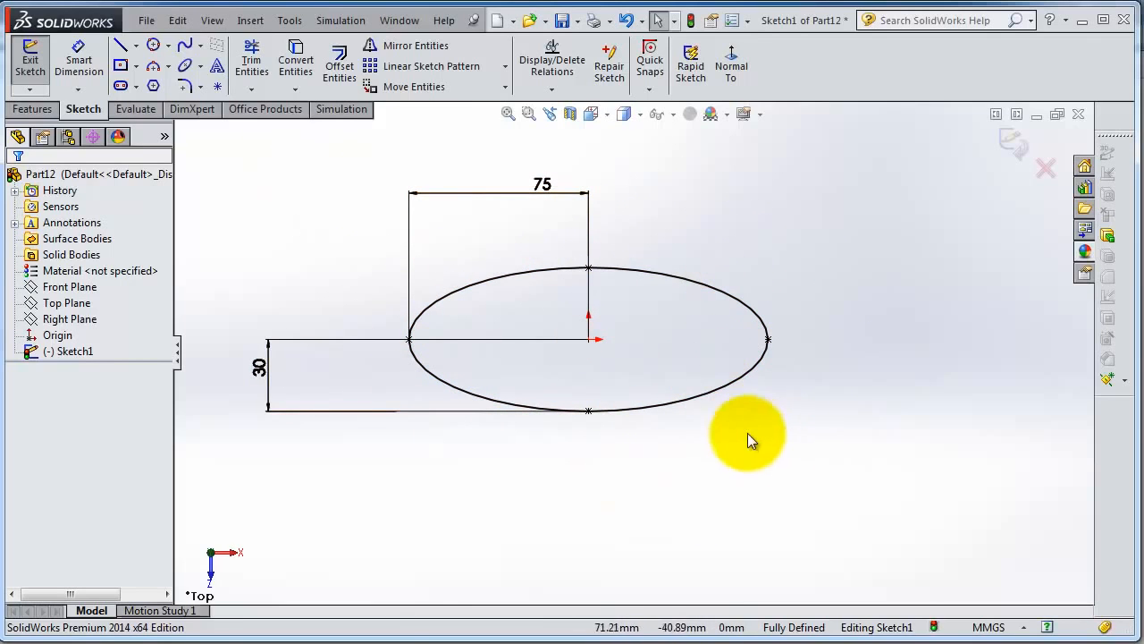
pyautogui.scroll(-1, 731, 374)
pyautogui.scroll(1, 726, 373)
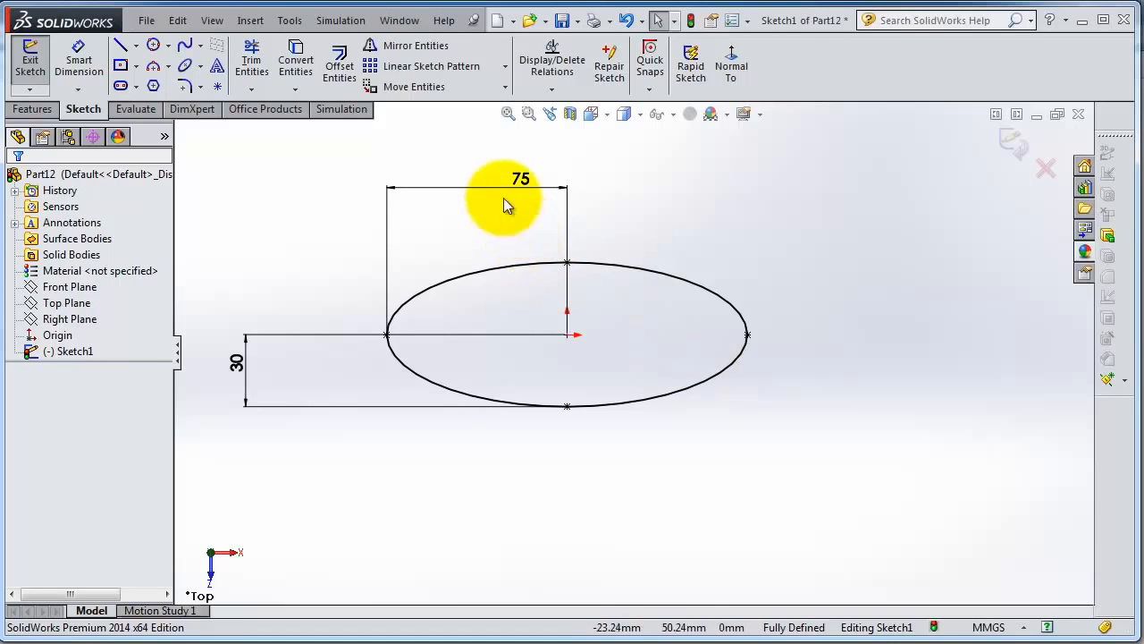
pyautogui.scroll(-1, 742, 374)
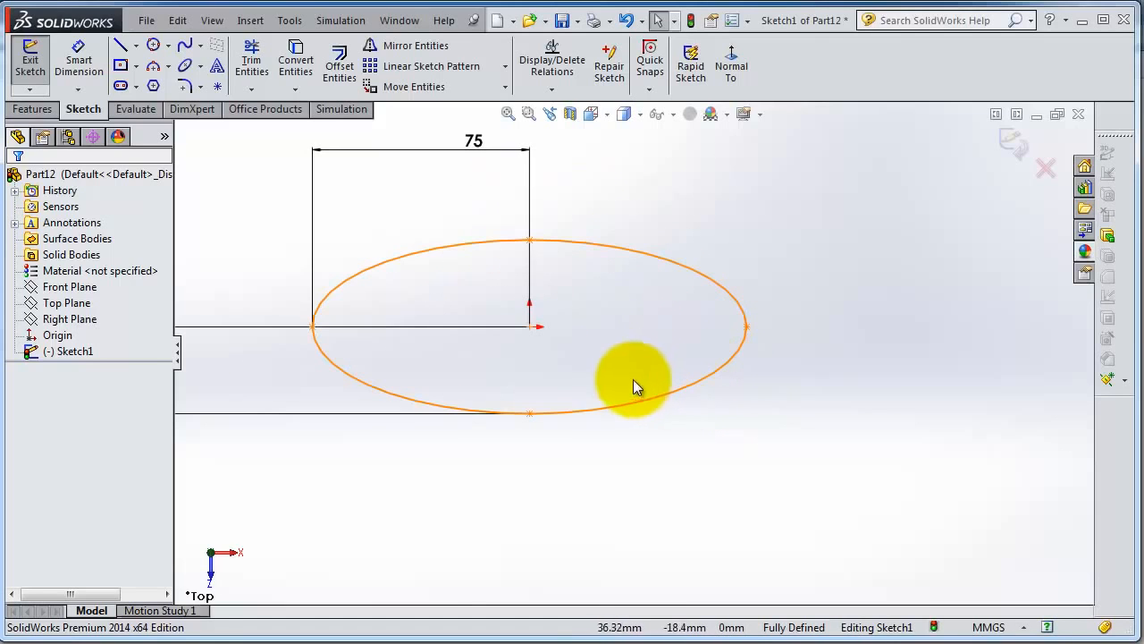
pyautogui.moveTo(590, 344); pyautogui.dragTo(590, 345, button='middle')
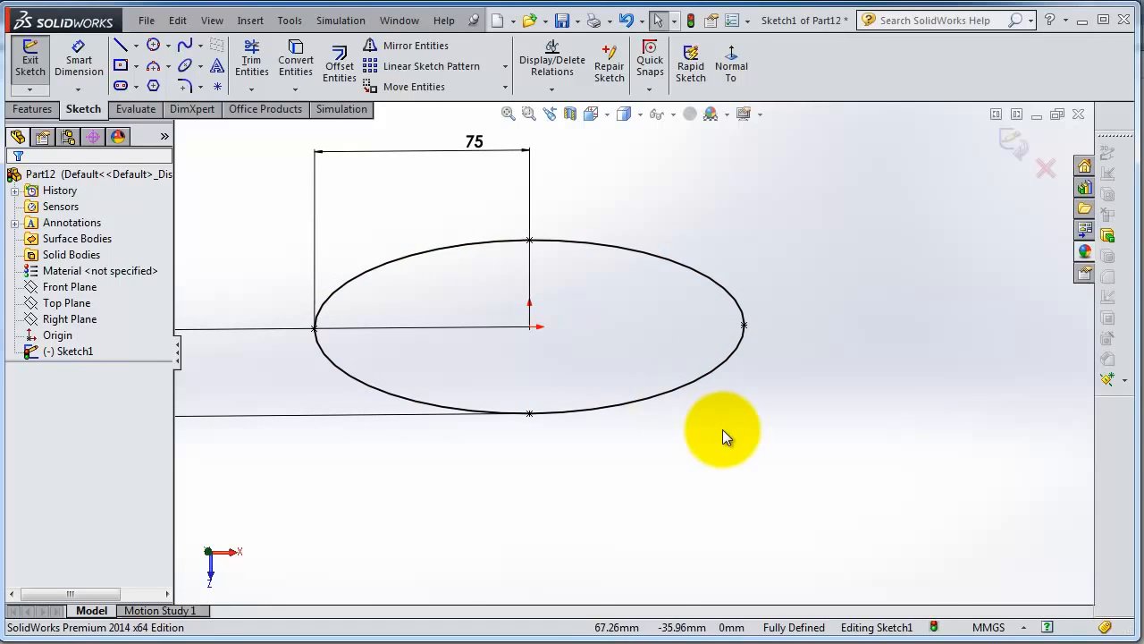
pyautogui.scroll(1, 722, 424)
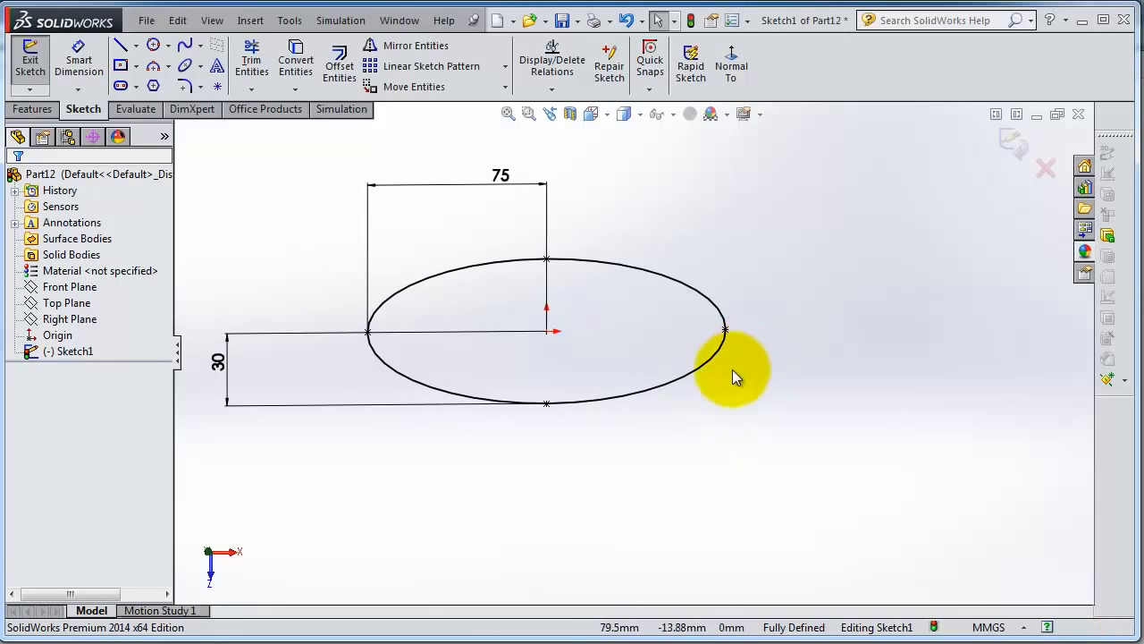
# Sketch a partial ellipse below the full one, with radii of about 44.4 mm vertically and 28 mm horizontally, open at its lower left
pyautogui.click(202, 66)
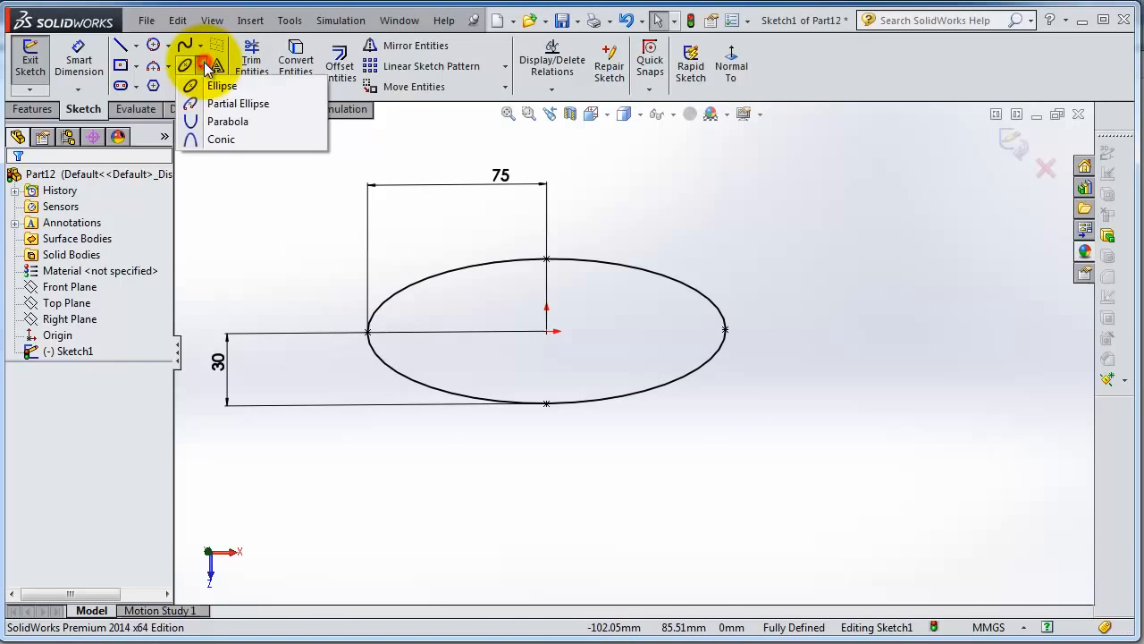
pyautogui.click(214, 106)
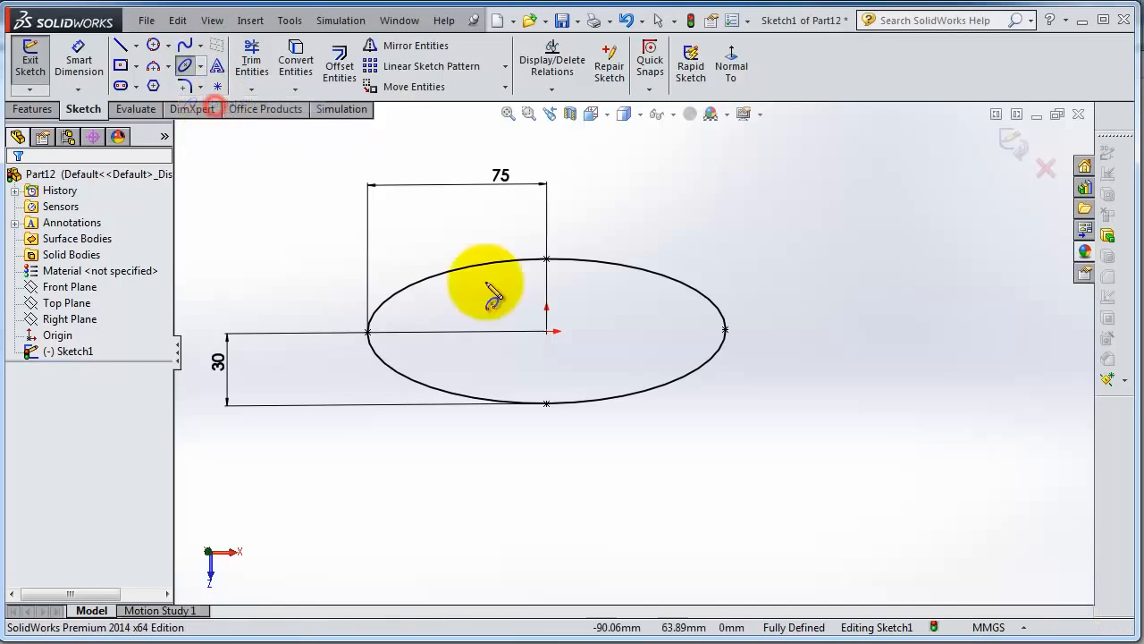
pyautogui.press('z')
pyautogui.click(613, 514)
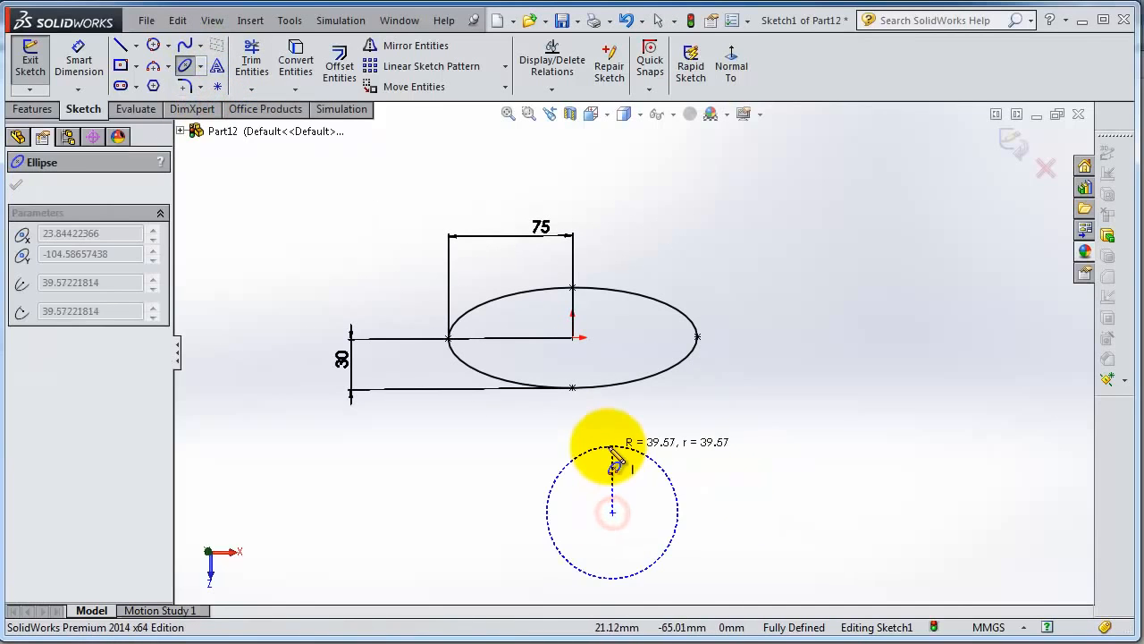
pyautogui.click(612, 440)
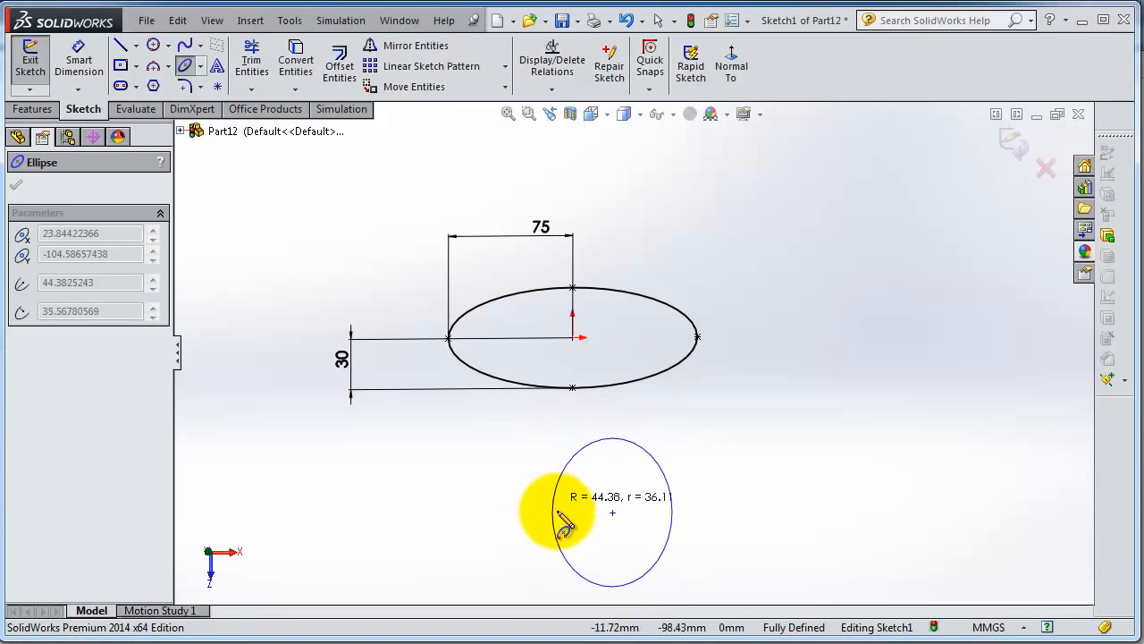
pyautogui.click(566, 526)
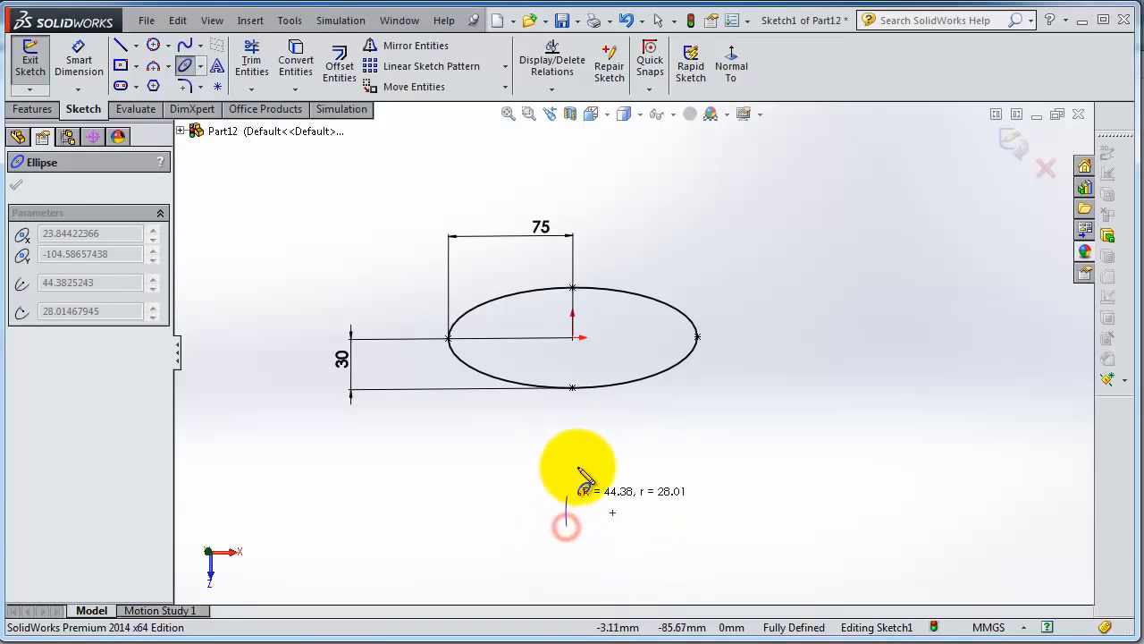
pyautogui.scroll(-1, 644, 552)
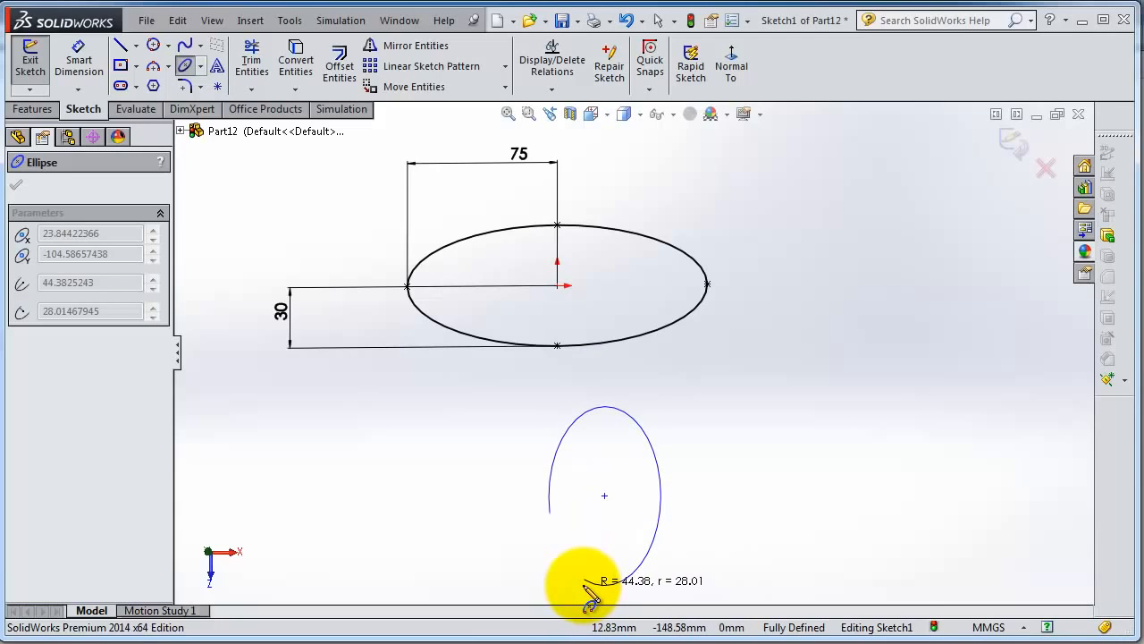
pyautogui.click(579, 577)
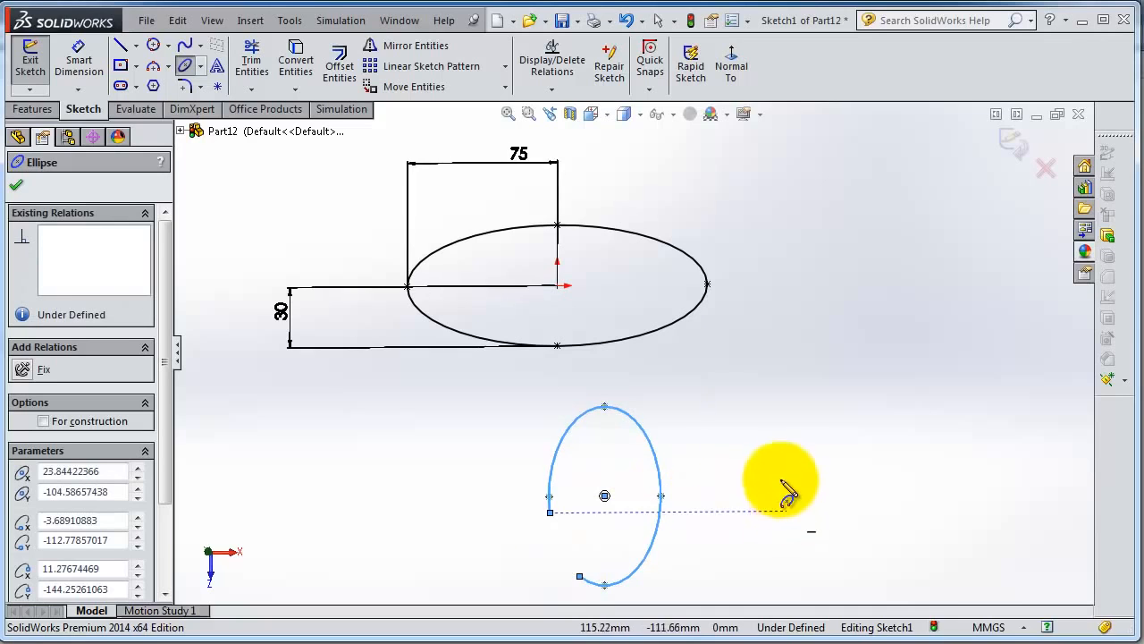
# Finish the partial ellipse and move it by its centre point to about X 8.8 mm, Y -116.8 mm
pyautogui.press('Escape')
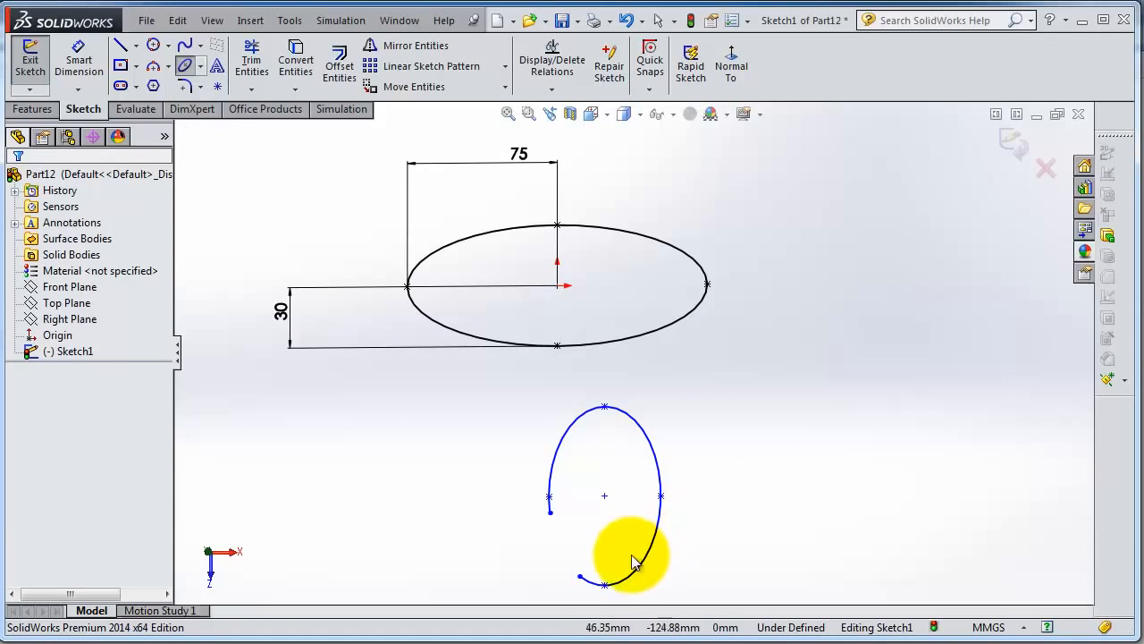
pyautogui.scroll(-3, 621, 553)
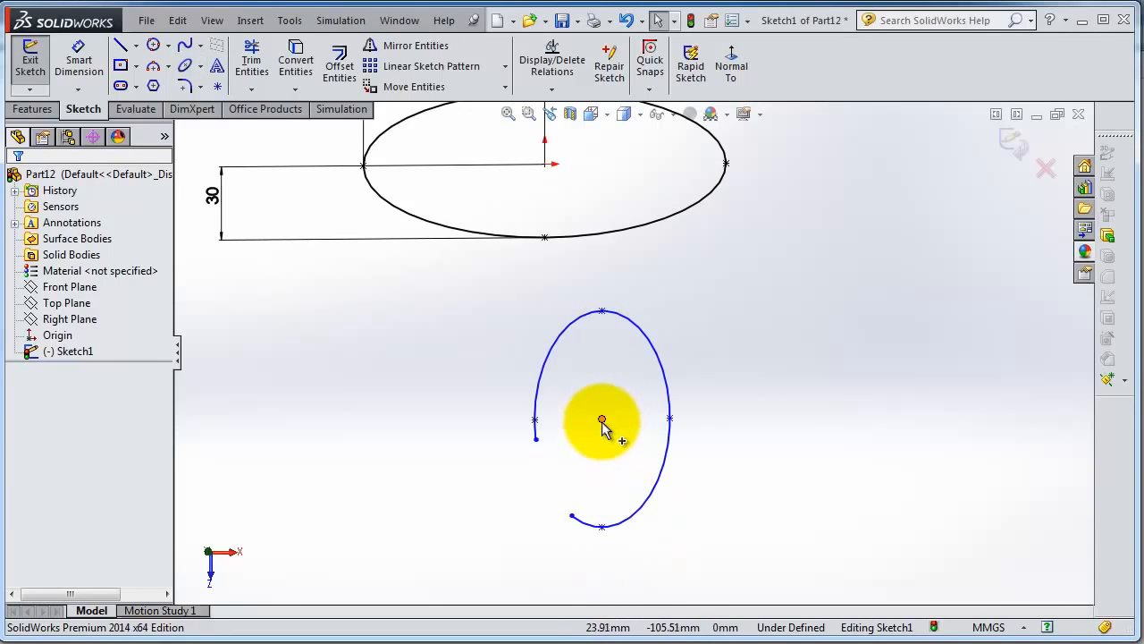
pyautogui.moveTo(603, 421); pyautogui.dragTo(564, 452)
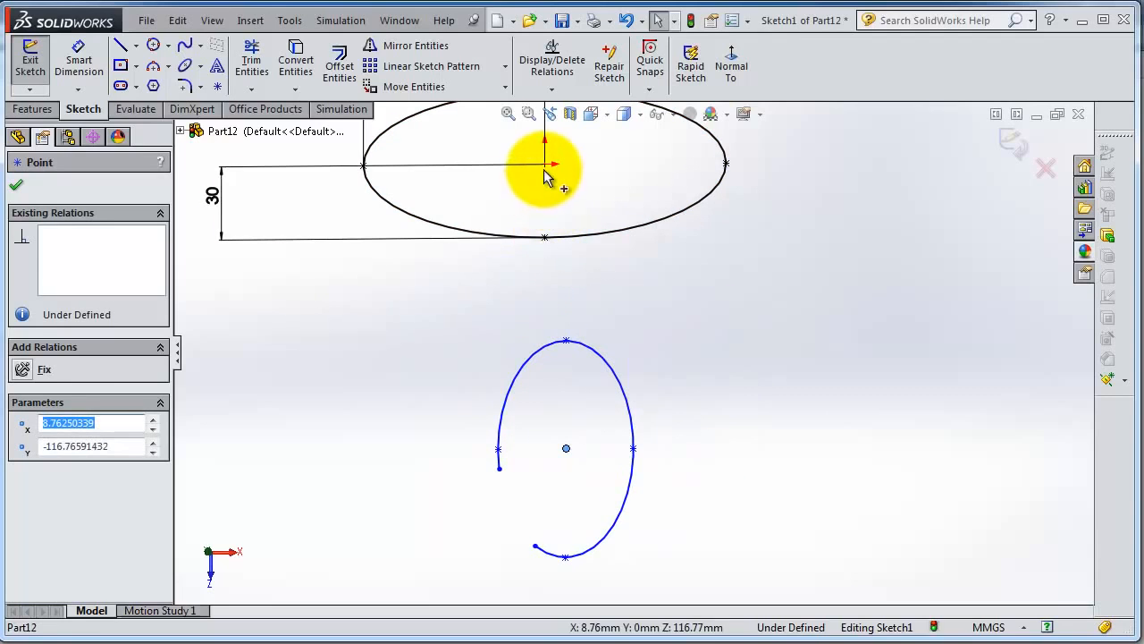
# Delete the Coincident relation between the full ellipse's centre and the origin, and restore it by placing the centre back on the origin
pyautogui.moveTo(544, 165); pyautogui.dragTo(508, 208)
pyautogui.scroll(2, 650, 207)
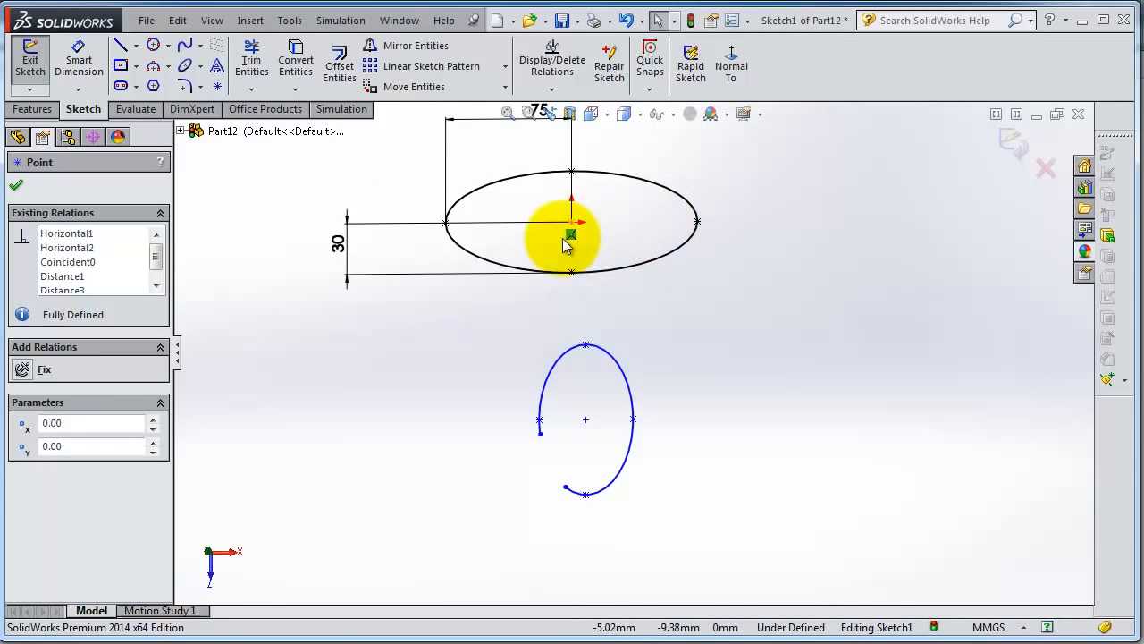
pyautogui.scroll(-3, 607, 242)
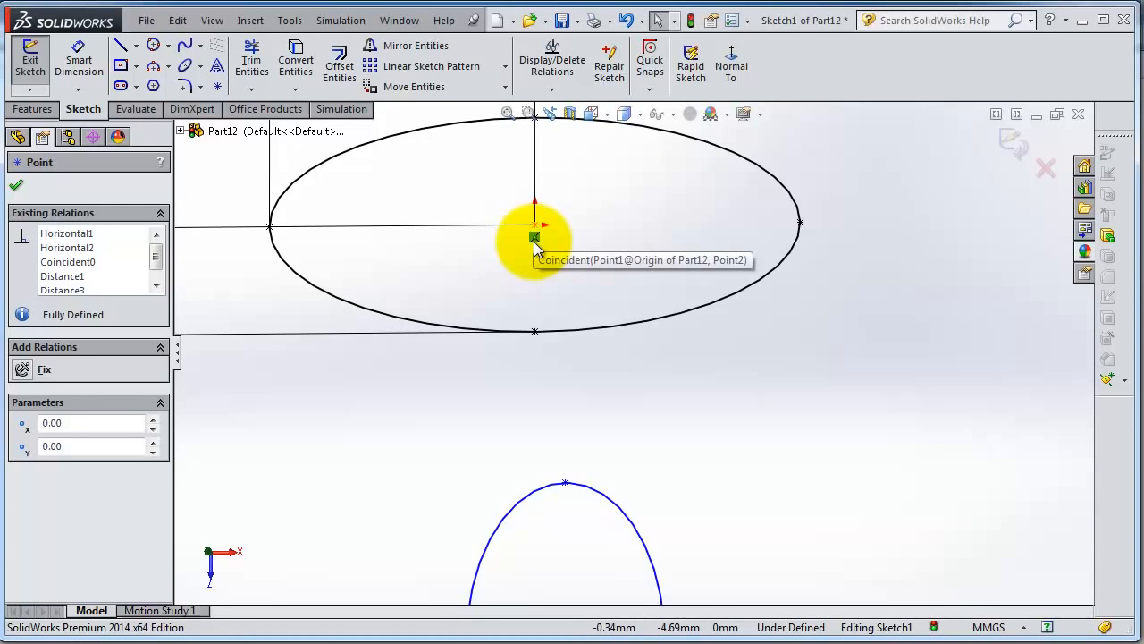
pyautogui.click(533, 236)
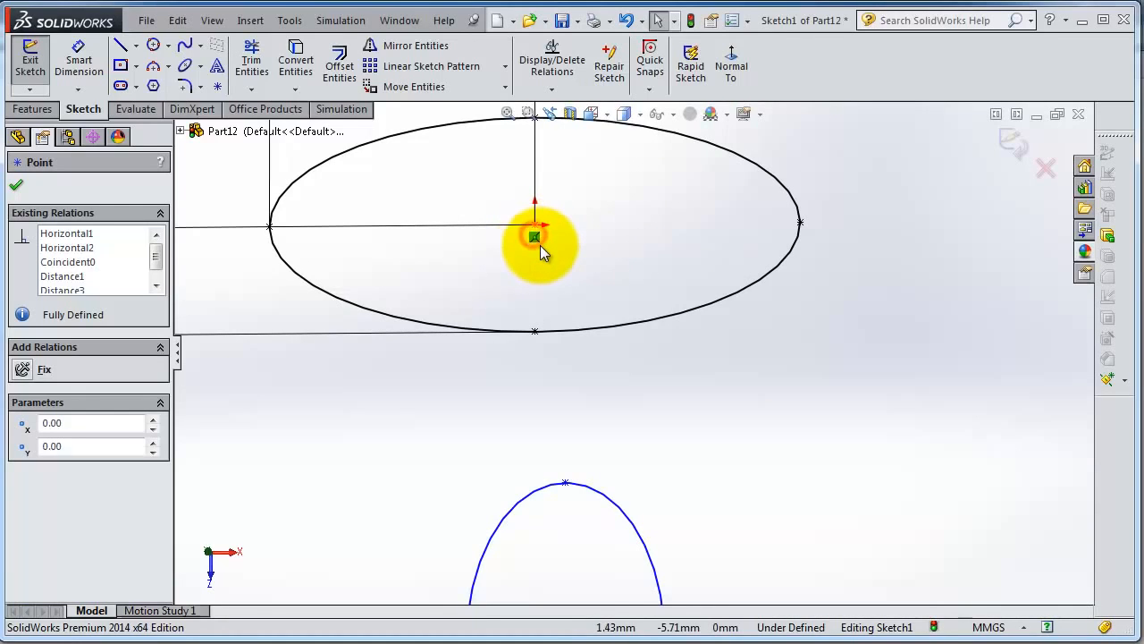
pyautogui.press('Delete')
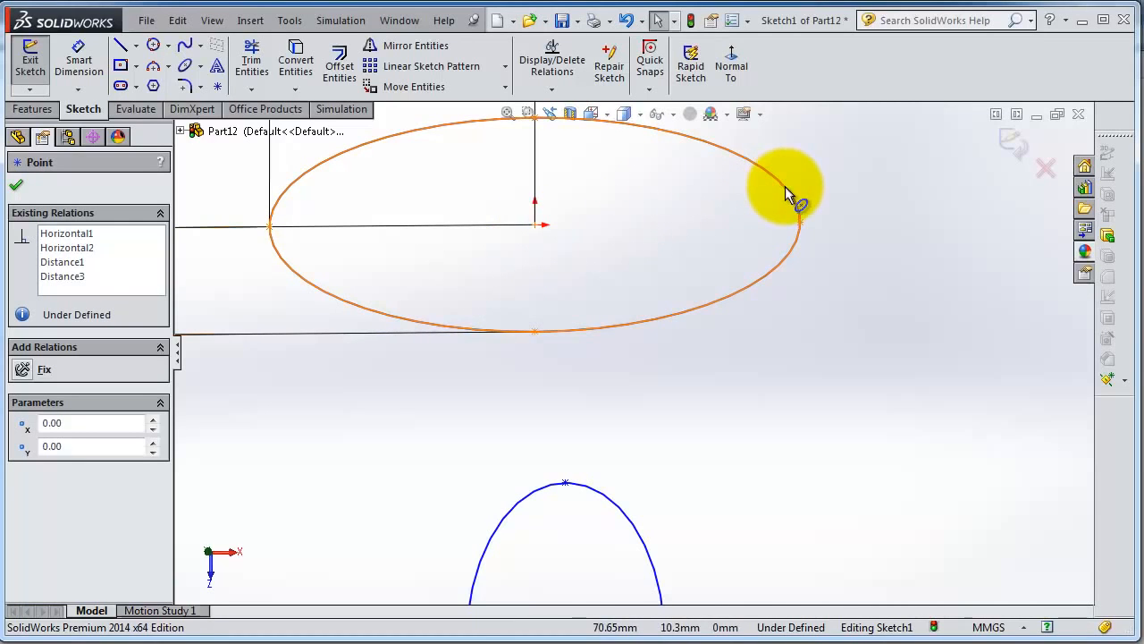
pyautogui.moveTo(536, 228)
pyautogui.mouseDown()
pyautogui.moveTo(565, 277)
pyautogui.moveTo(542, 313)
pyautogui.moveTo(537, 228)
pyautogui.mouseUp()
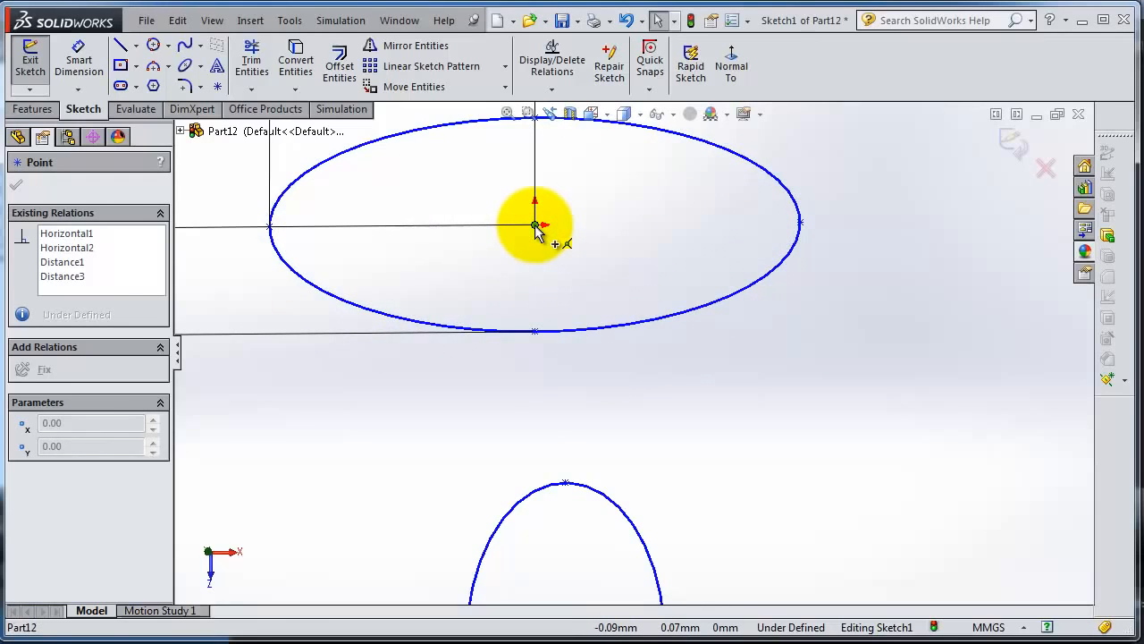
pyautogui.moveTo(535, 226); pyautogui.dragTo(536, 225)
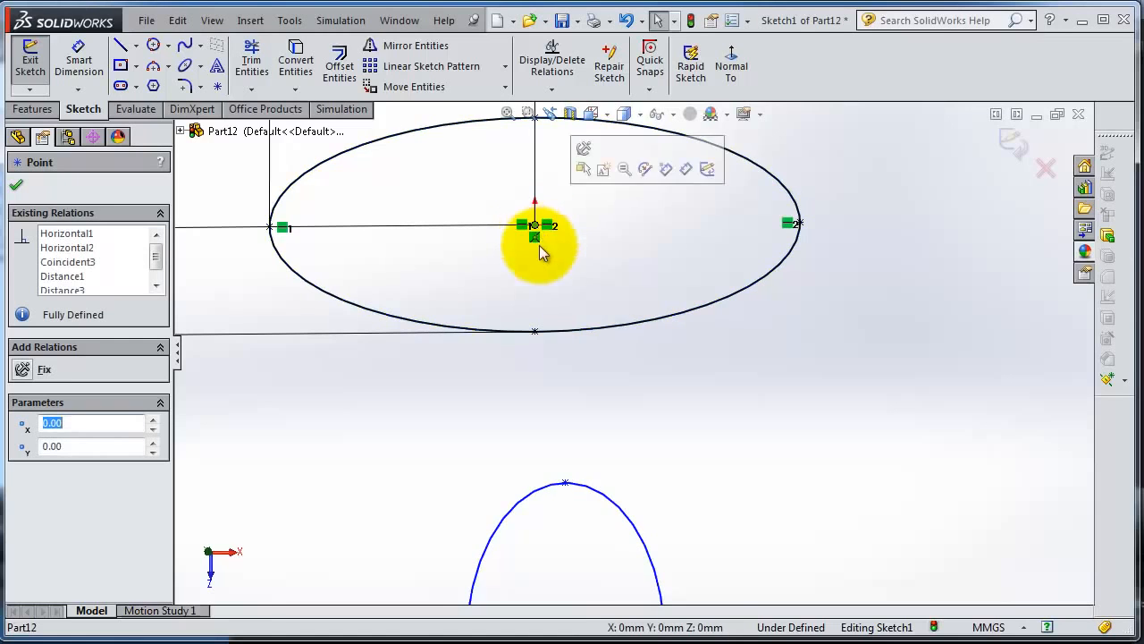
# Dimension the horizontal distance from the partial ellipse's centre to its left axis point, accepting the drawn value
pyautogui.scroll(3, 635, 357)
pyautogui.scroll(-2, 645, 525)
pyautogui.scroll(1, 593, 521)
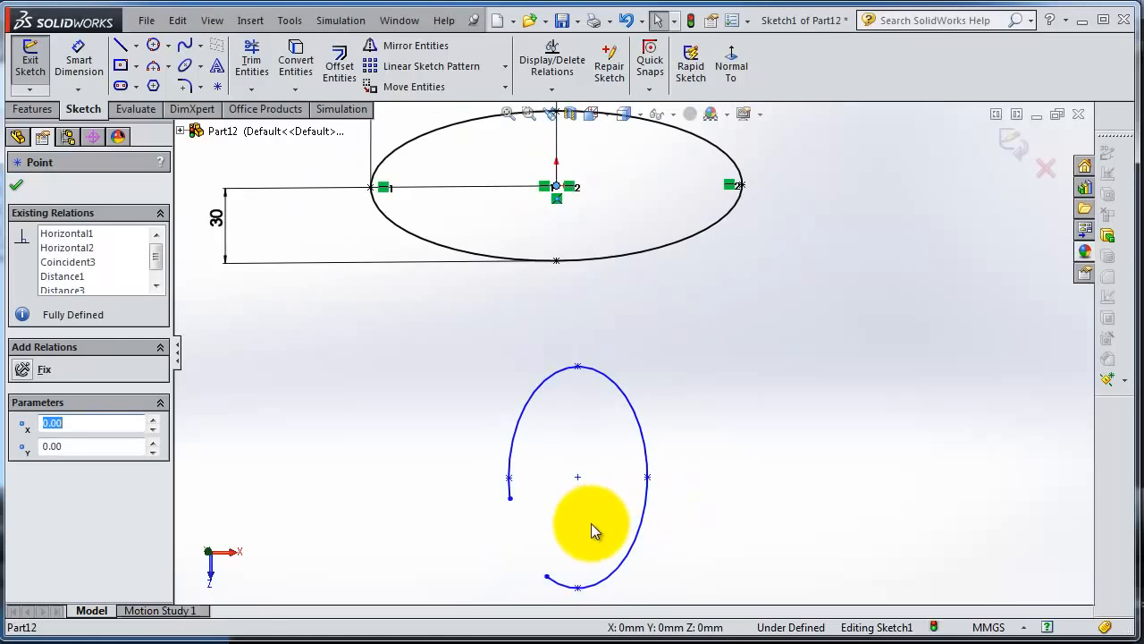
pyautogui.scroll(-1, 591, 523)
pyautogui.click(78, 61)
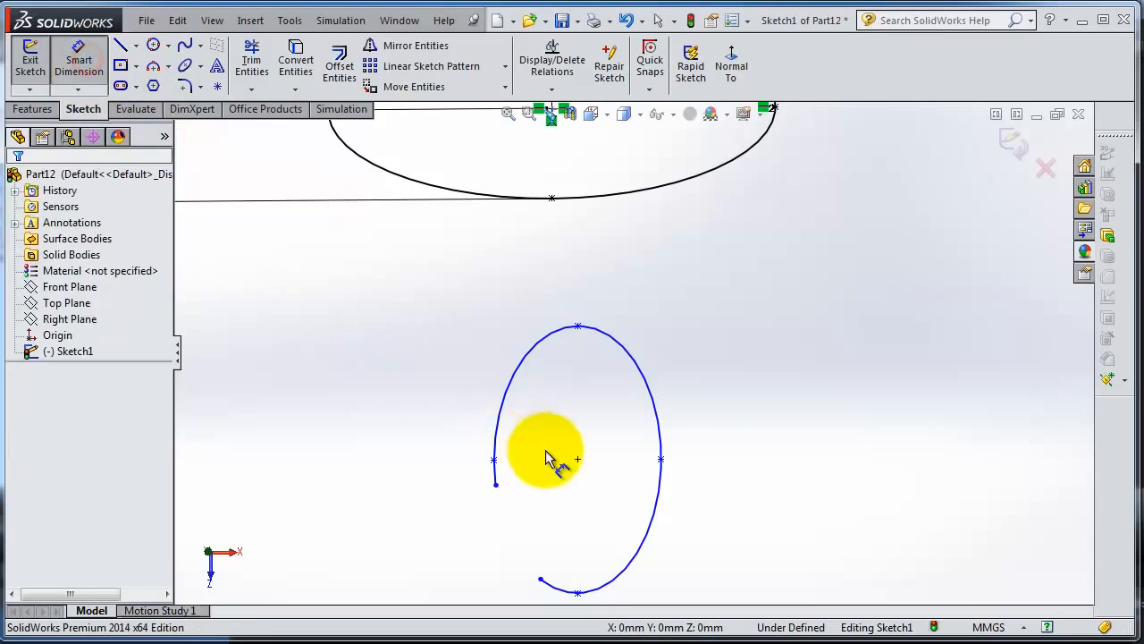
pyautogui.click(578, 458)
pyautogui.click(495, 461)
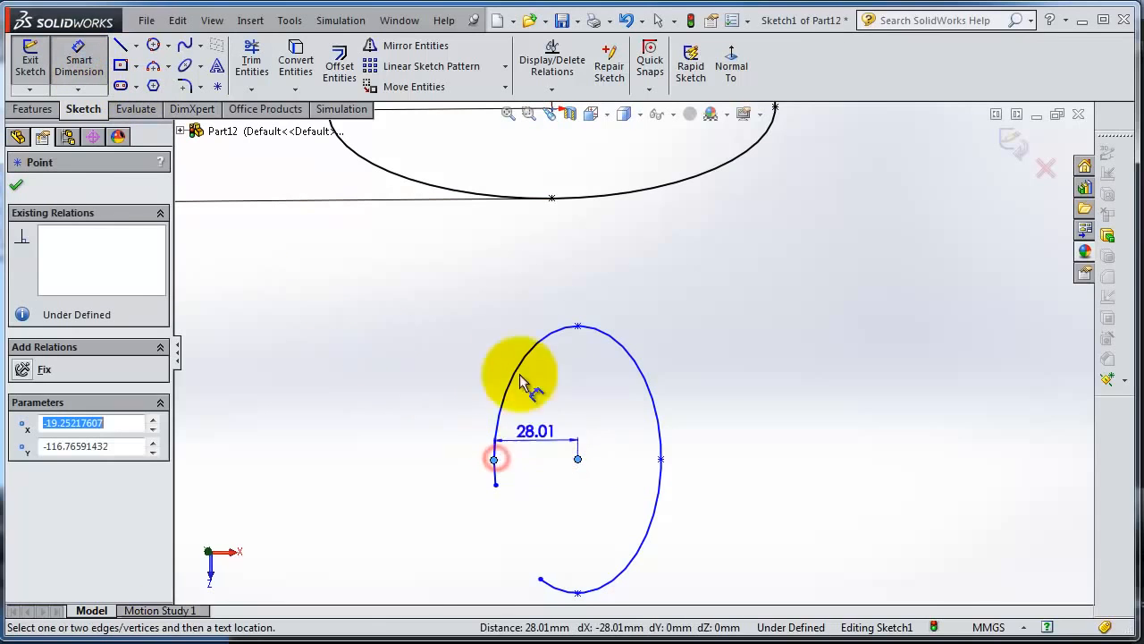
pyautogui.click(523, 295)
pyautogui.click(455, 283)
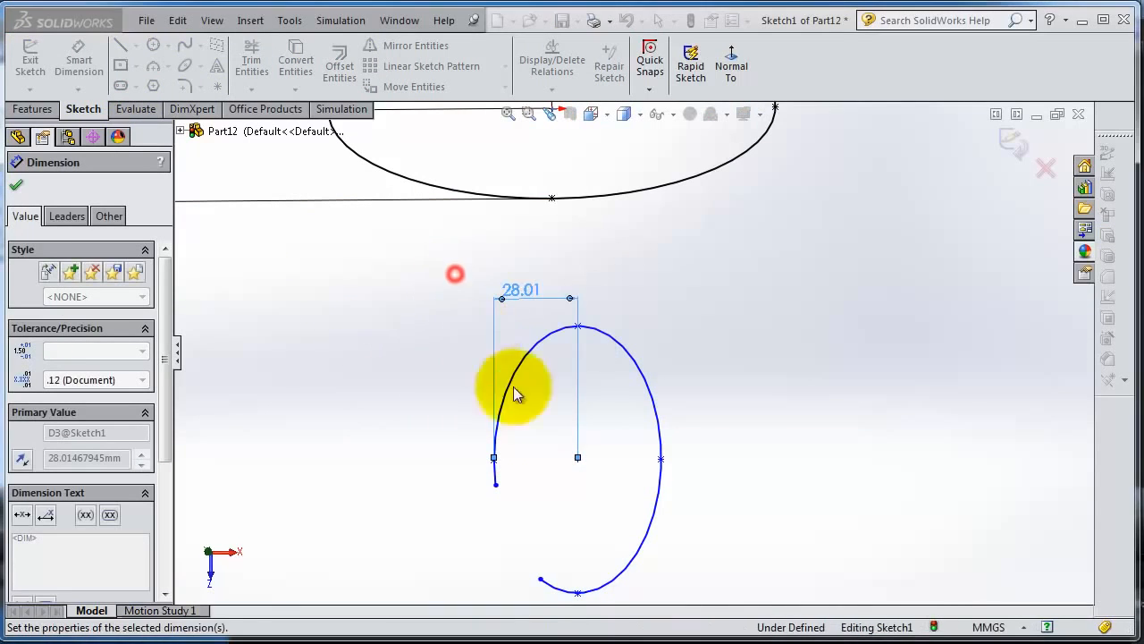
pyautogui.moveTo(578, 461); pyautogui.dragTo(601, 447)
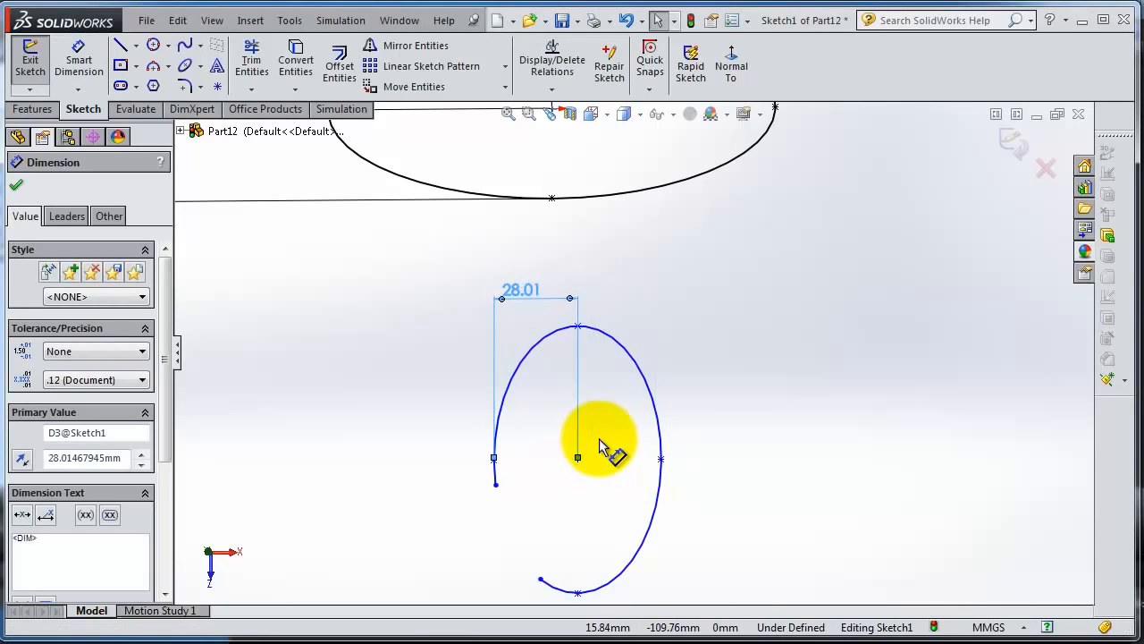
# Dimension the vertical distance from the partial ellipse's lower axis point to its centre, accepting the drawn value
pyautogui.click(78, 63)
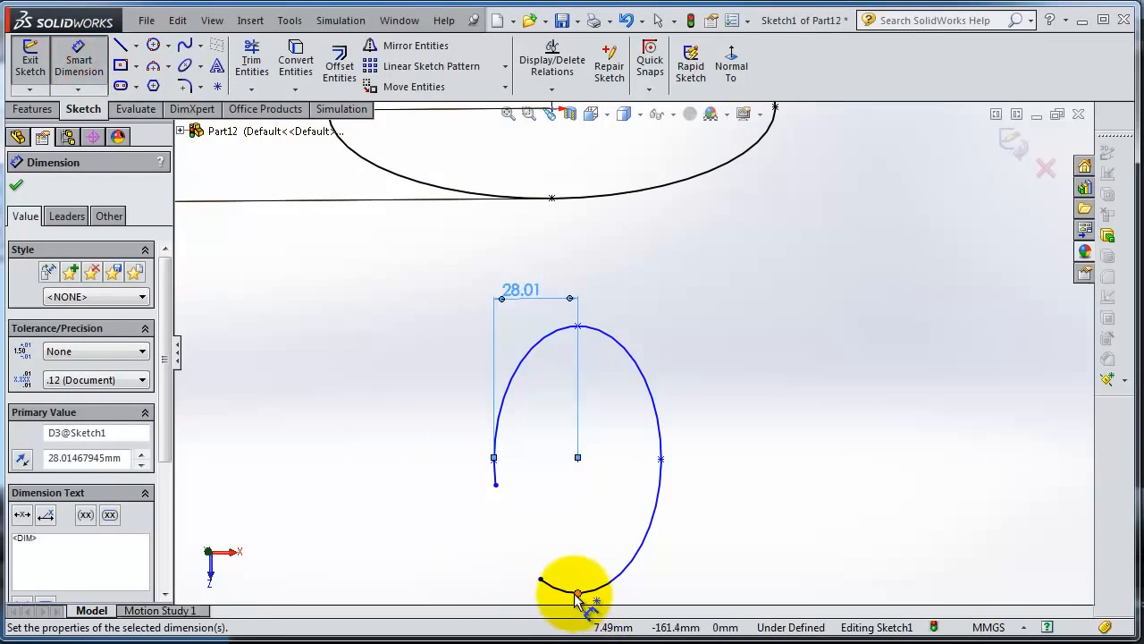
pyautogui.click(577, 592)
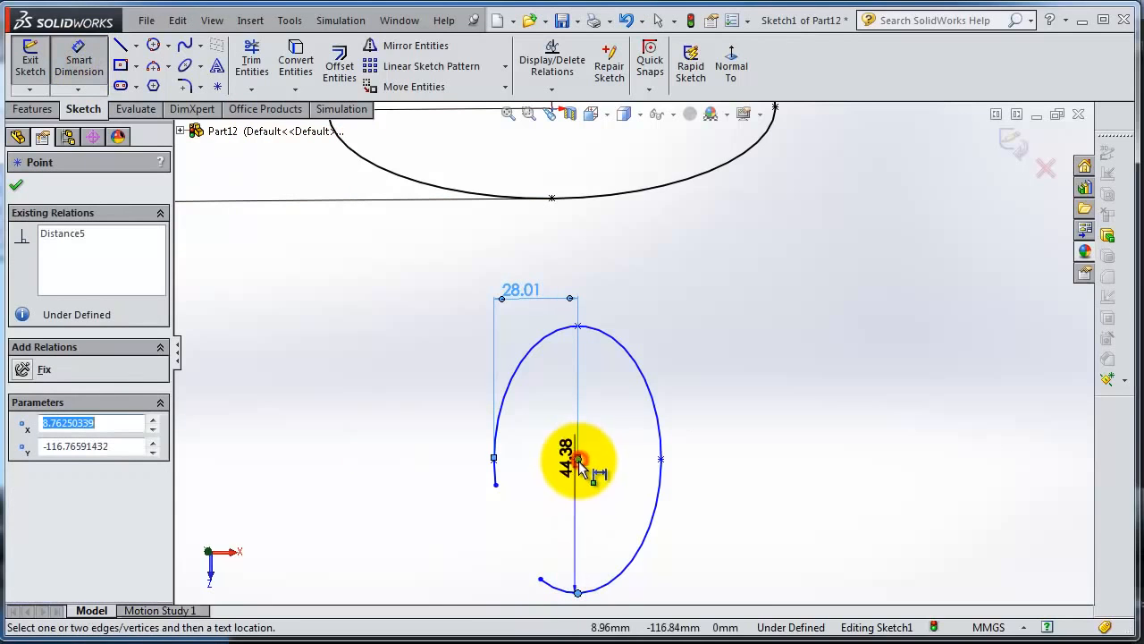
pyautogui.click(726, 504)
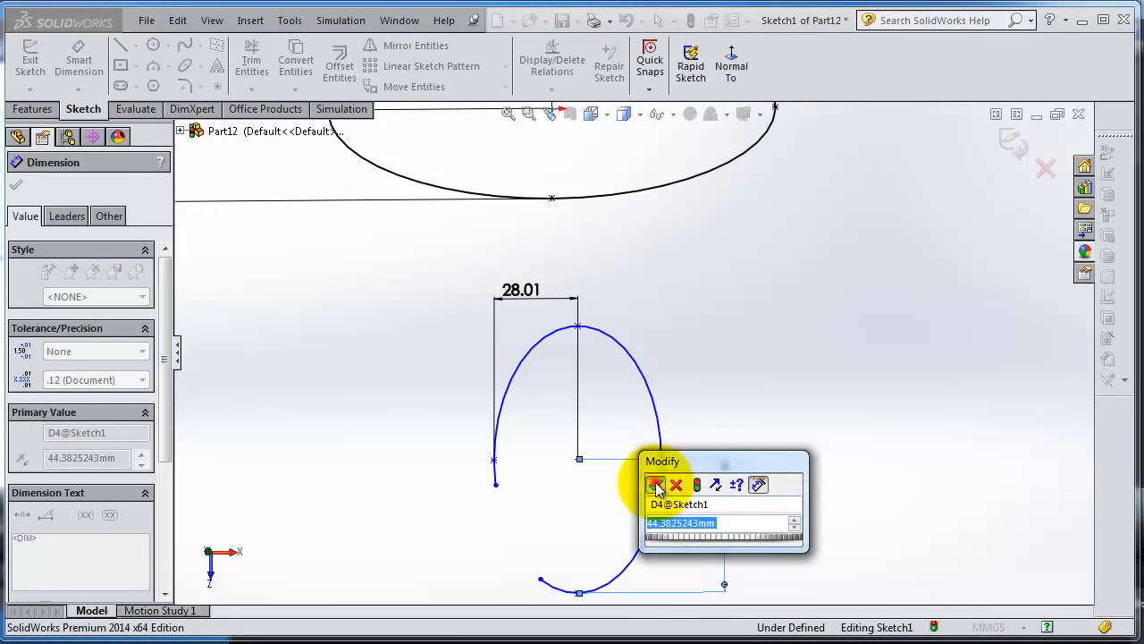
pyautogui.click(656, 485)
# Try an aligned dimension between the two open ends of the partial ellipse at its drawn value and delete it again
pyautogui.scroll(2, 640, 561)
pyautogui.scroll(-2, 635, 562)
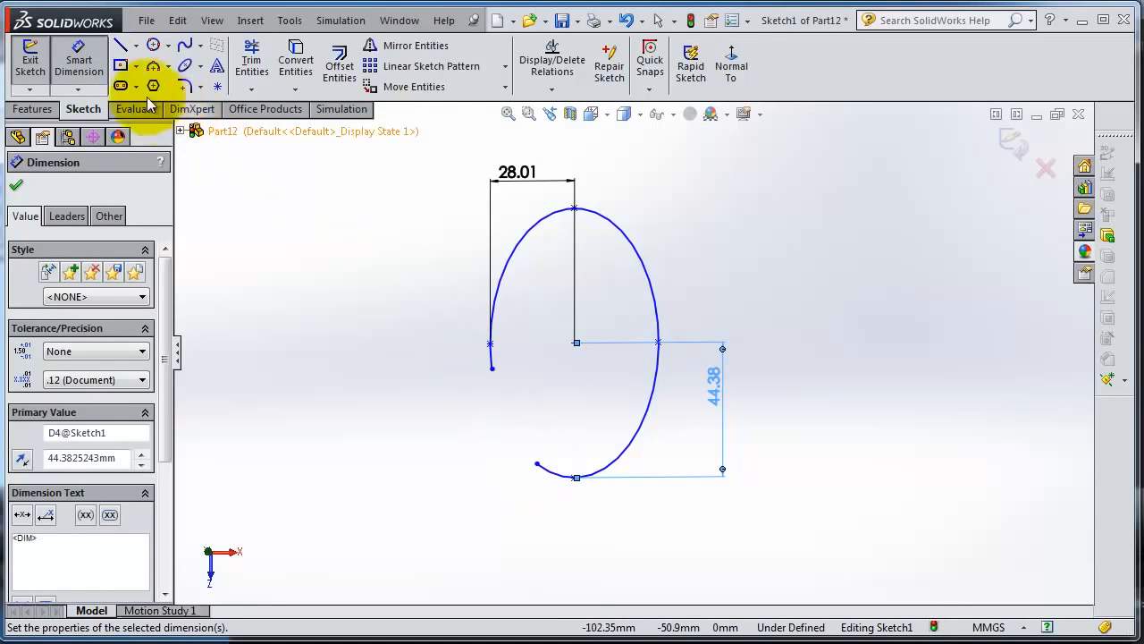
pyautogui.click(490, 368)
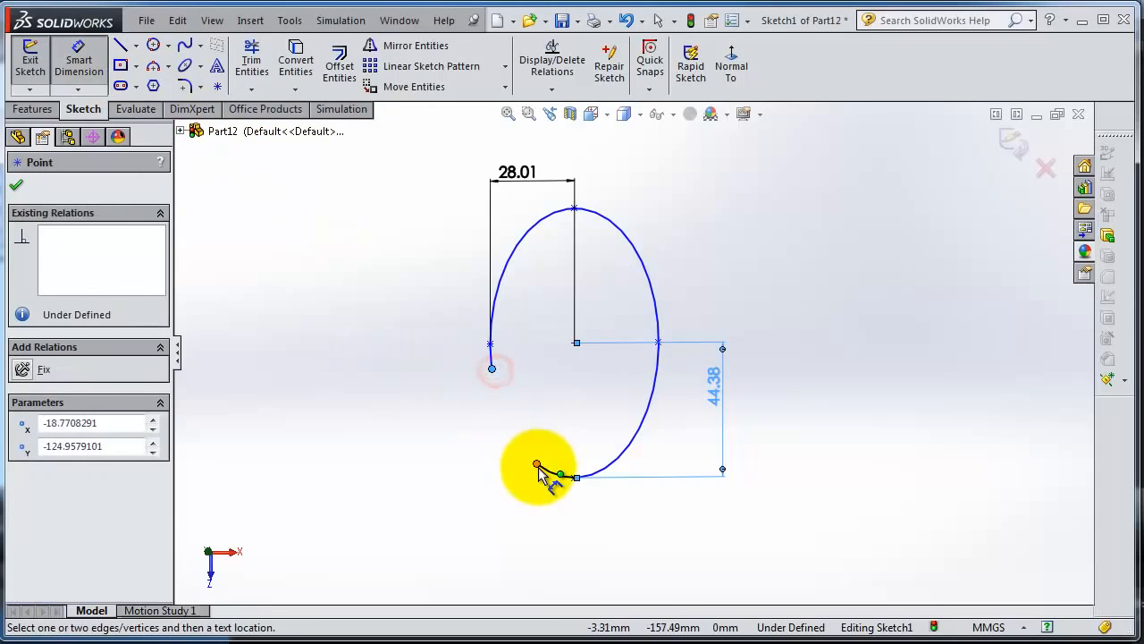
pyautogui.click(537, 463)
pyautogui.click(459, 487)
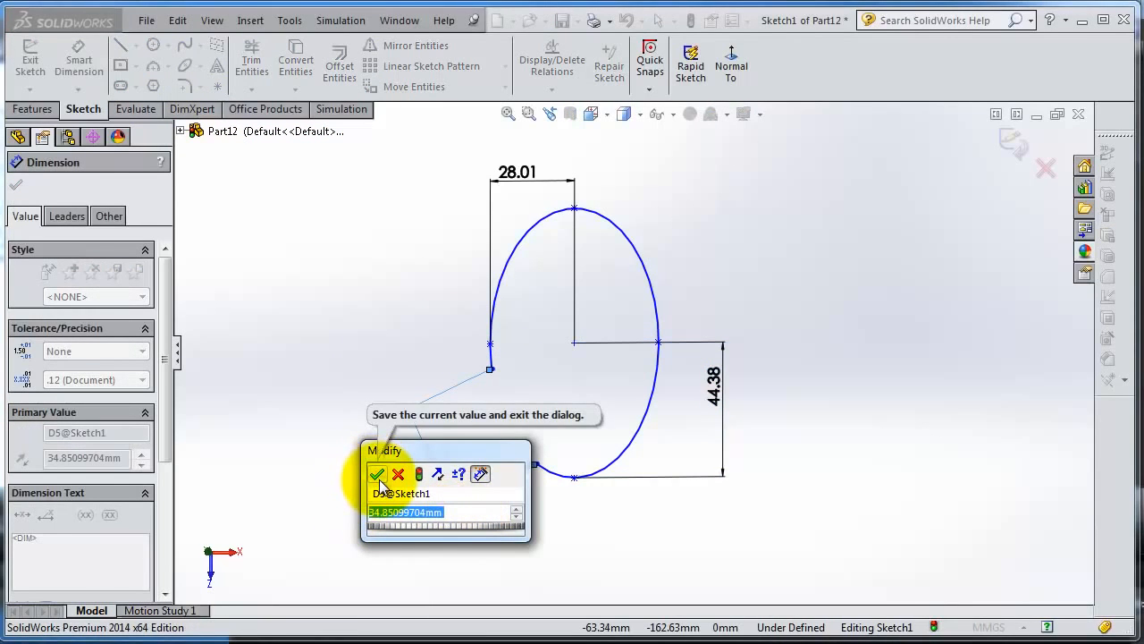
pyautogui.click(379, 476)
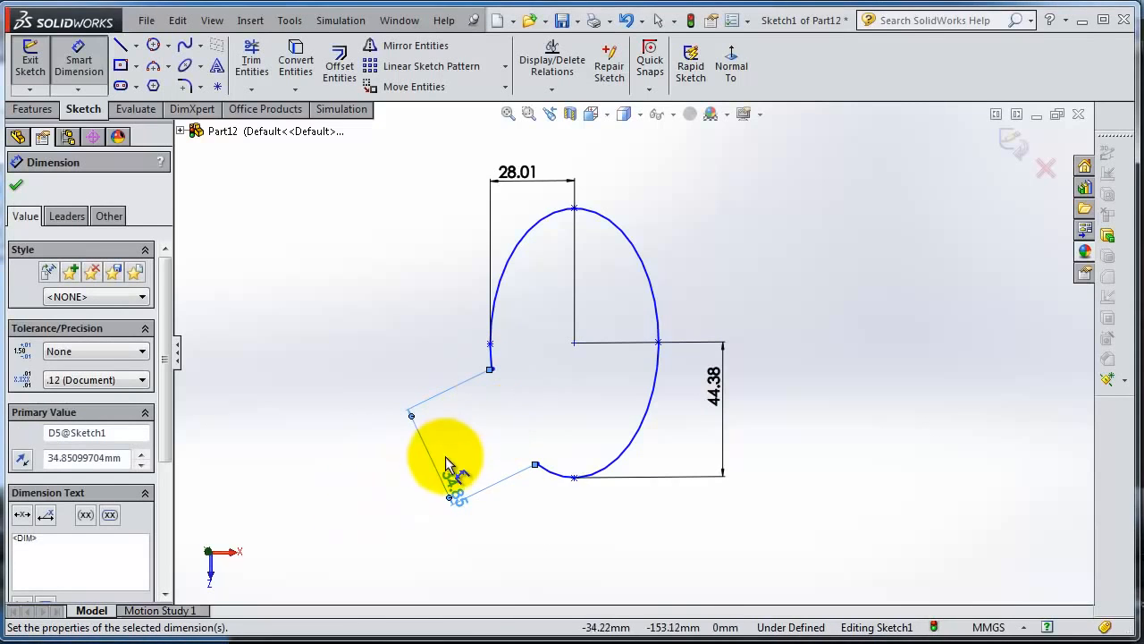
pyautogui.press('Delete')
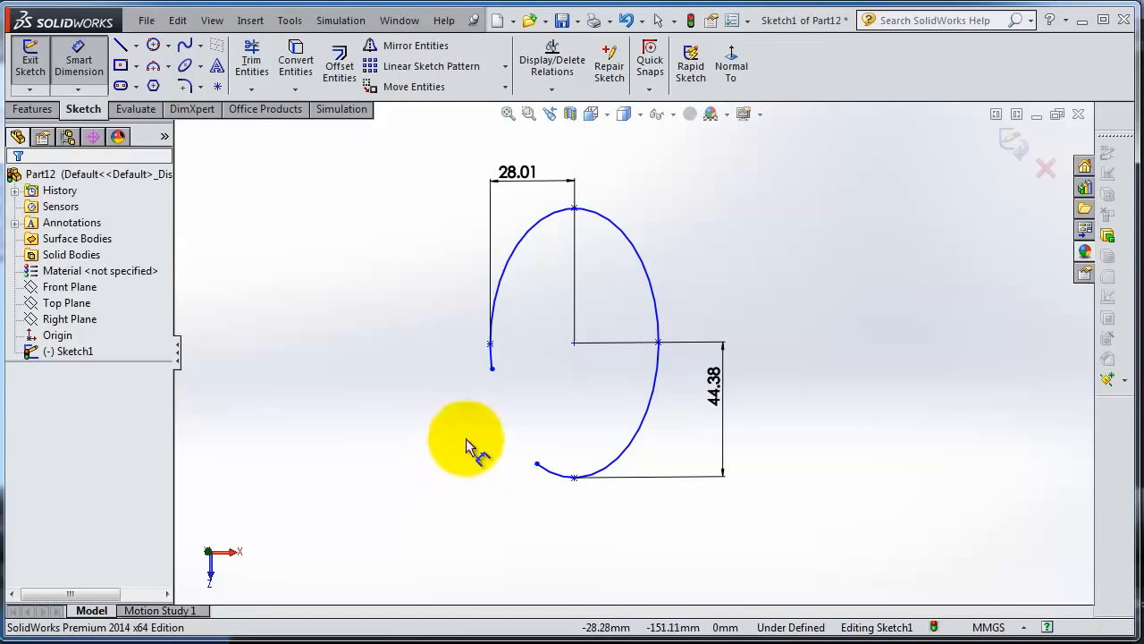
# Dimension the straight-line distance between the partial ellipse's two open ends as 35 mm, aligned with the gap
pyautogui.click(490, 369)
pyautogui.moveTo(533, 462)
pyautogui.mouseDown()
pyautogui.moveTo(474, 466)
pyautogui.moveTo(411, 447)
pyautogui.moveTo(388, 464)
pyautogui.moveTo(375, 434)
pyautogui.moveTo(402, 435)
pyautogui.moveTo(399, 421)
pyautogui.moveTo(357, 419)
pyautogui.moveTo(432, 420)
pyautogui.mouseUp()
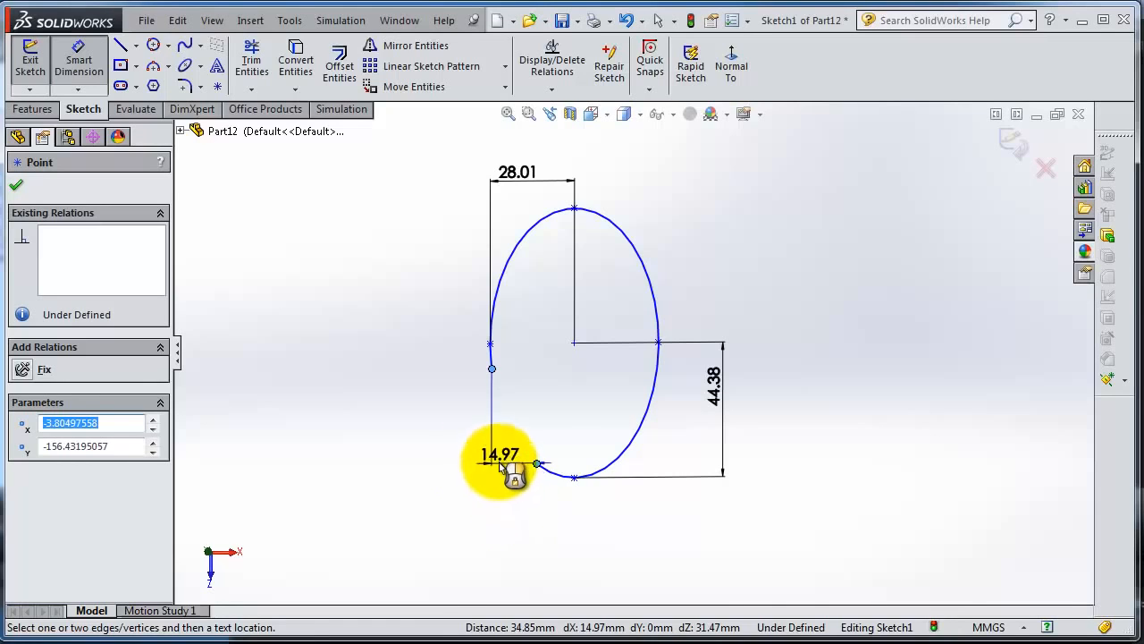
pyautogui.press('Escape')
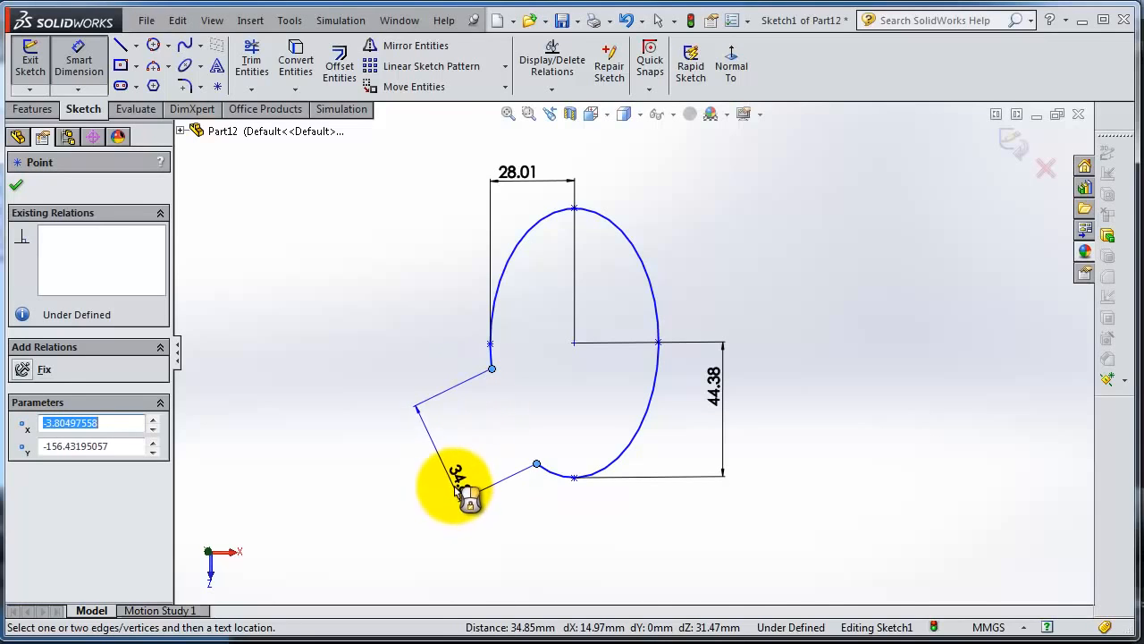
pyautogui.click(451, 480)
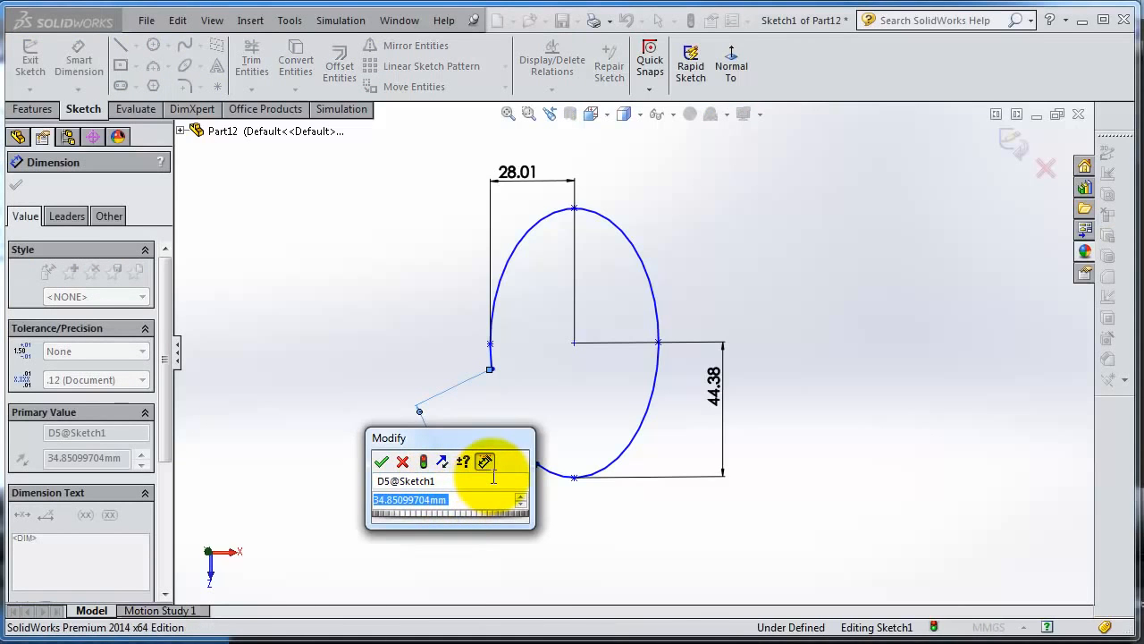
pyautogui.write('35')
pyautogui.press('Return')
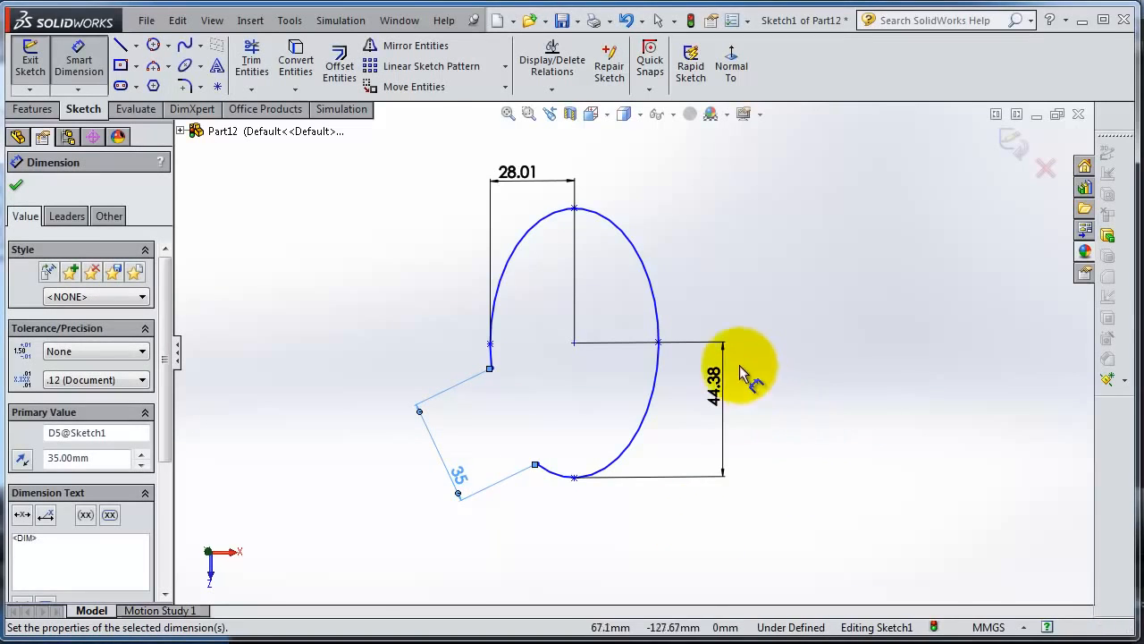
# Finish dimensioning and add a Vertical relation between the partial ellipse's centre and the full ellipse's centre at the origin
pyautogui.scroll(3, 739, 362)
pyautogui.scroll(-2, 706, 283)
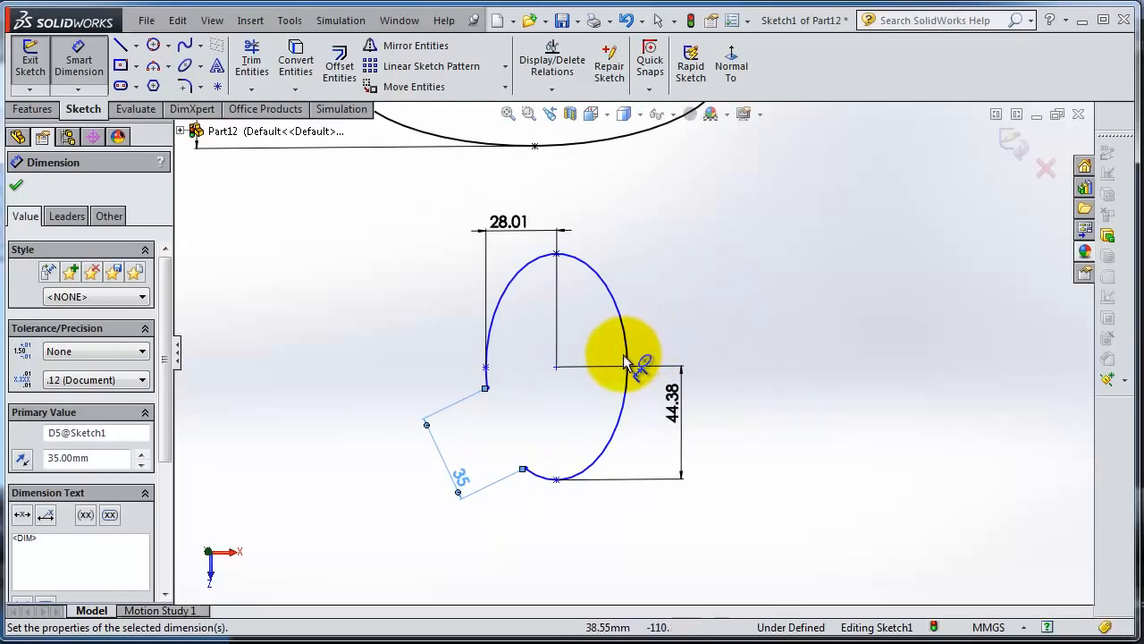
pyautogui.scroll(2, 582, 376)
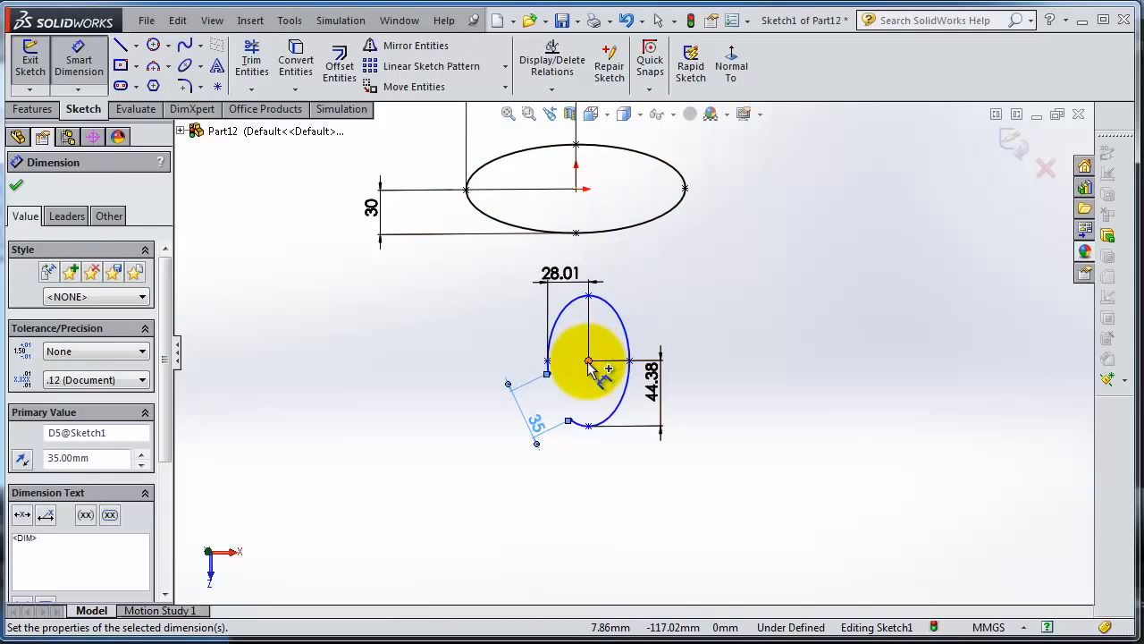
pyautogui.press('Escape')
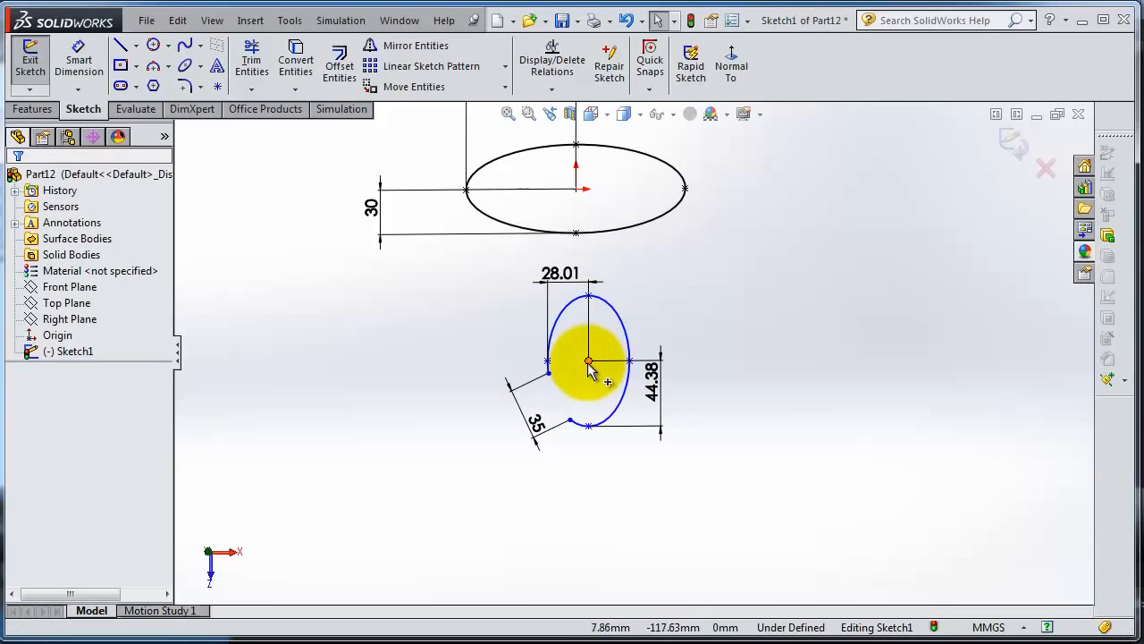
pyautogui.click(588, 362)
pyautogui.keyDown('ctrl'); pyautogui.click(576, 189); pyautogui.keyUp('ctrl')
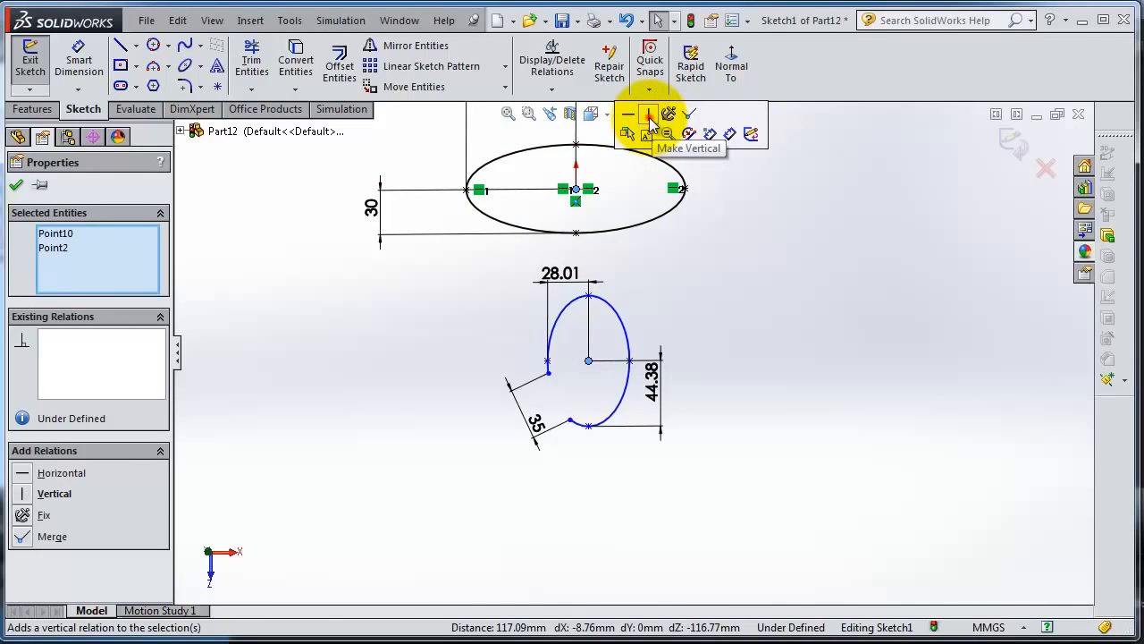
pyautogui.click(649, 116)
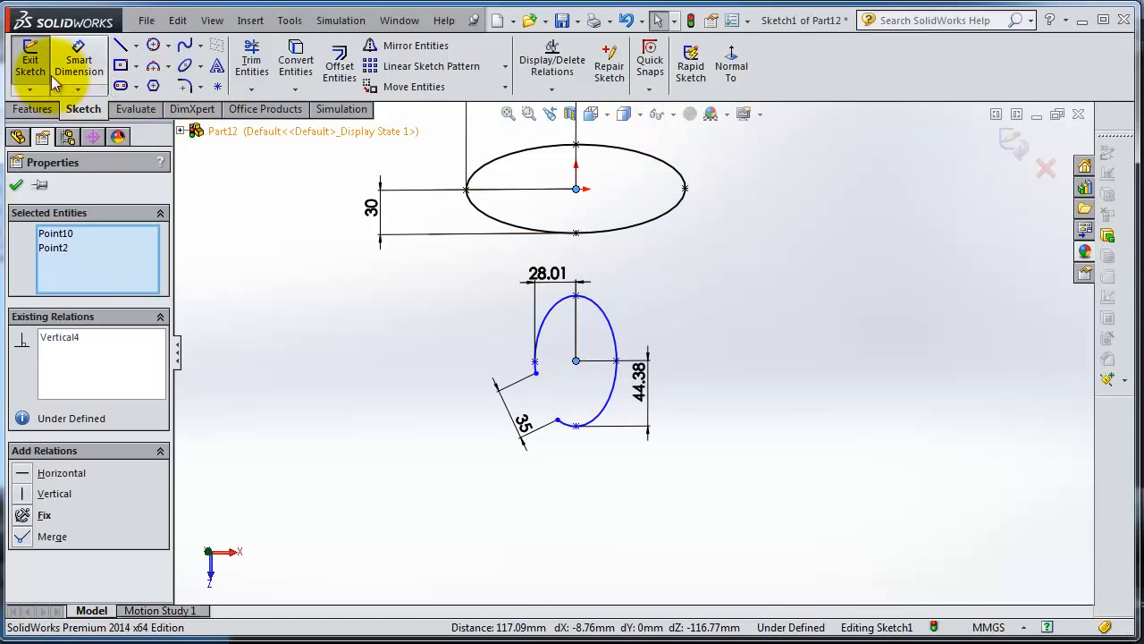
# Dimension the vertical distance between the partial ellipse's centre and the full ellipse's centre as 110 mm
pyautogui.click(55, 81)
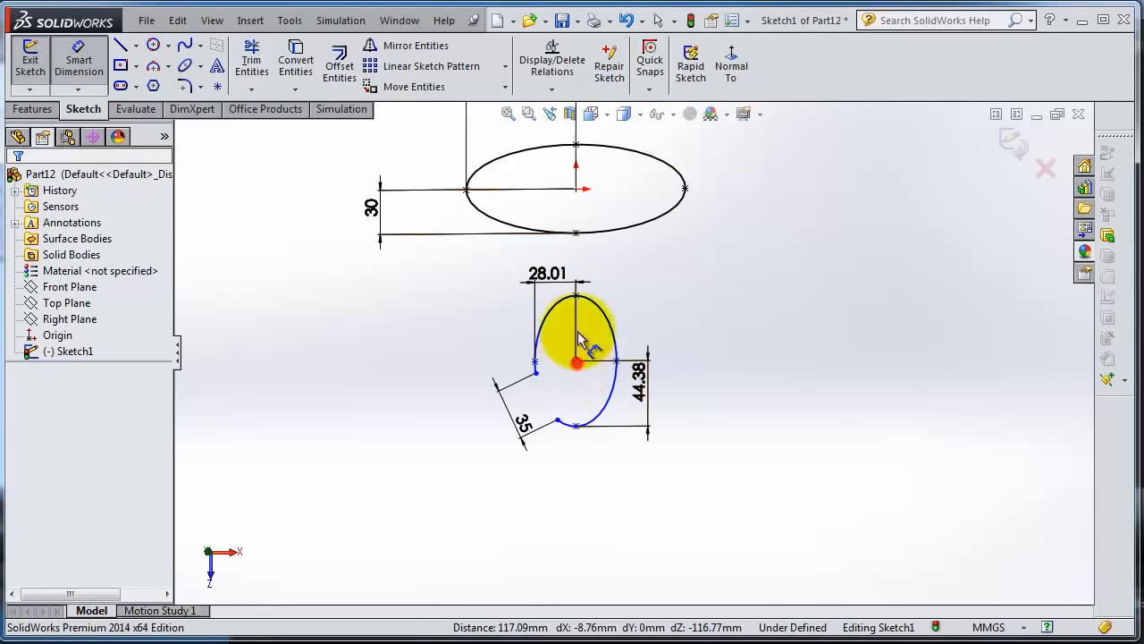
pyautogui.click(576, 360)
pyautogui.click(576, 189)
pyautogui.click(748, 304)
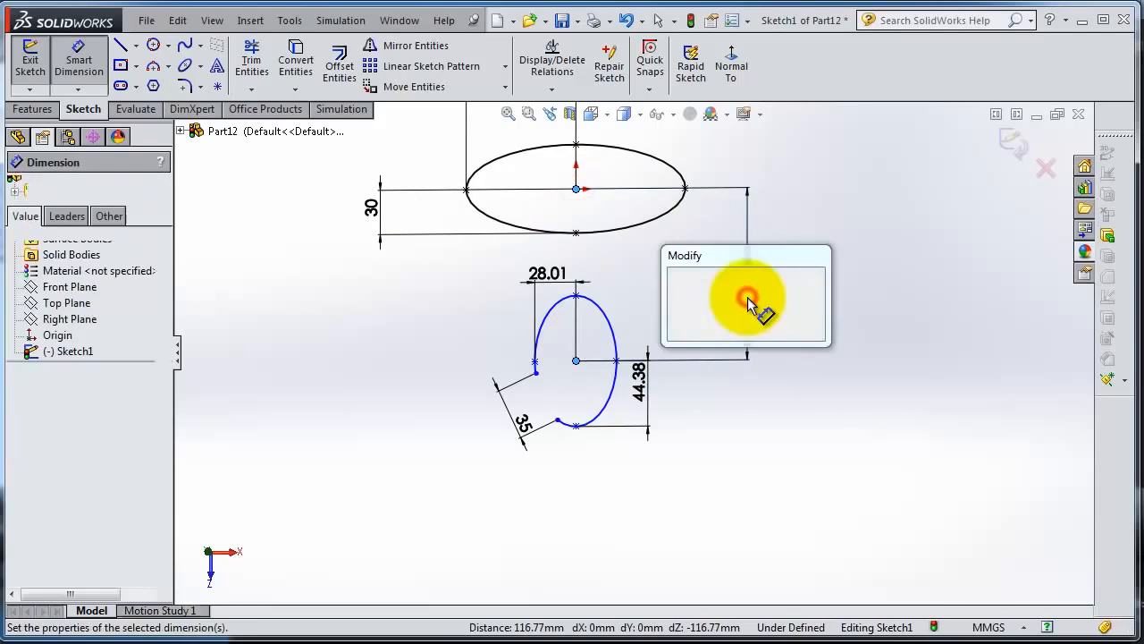
pyautogui.write('110')
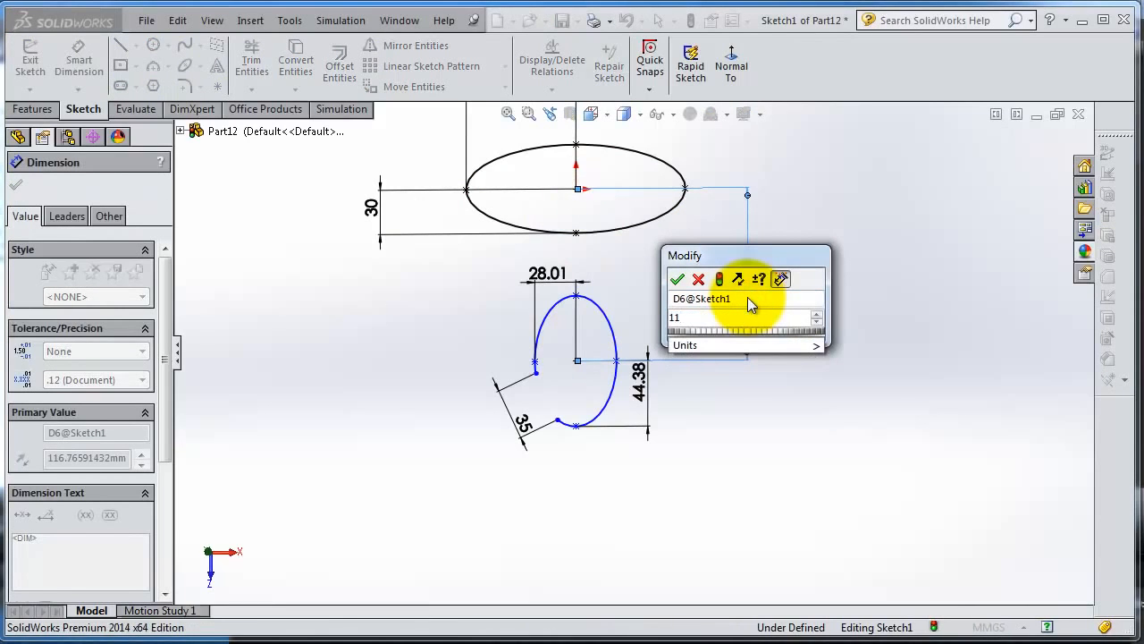
pyautogui.press('Return')
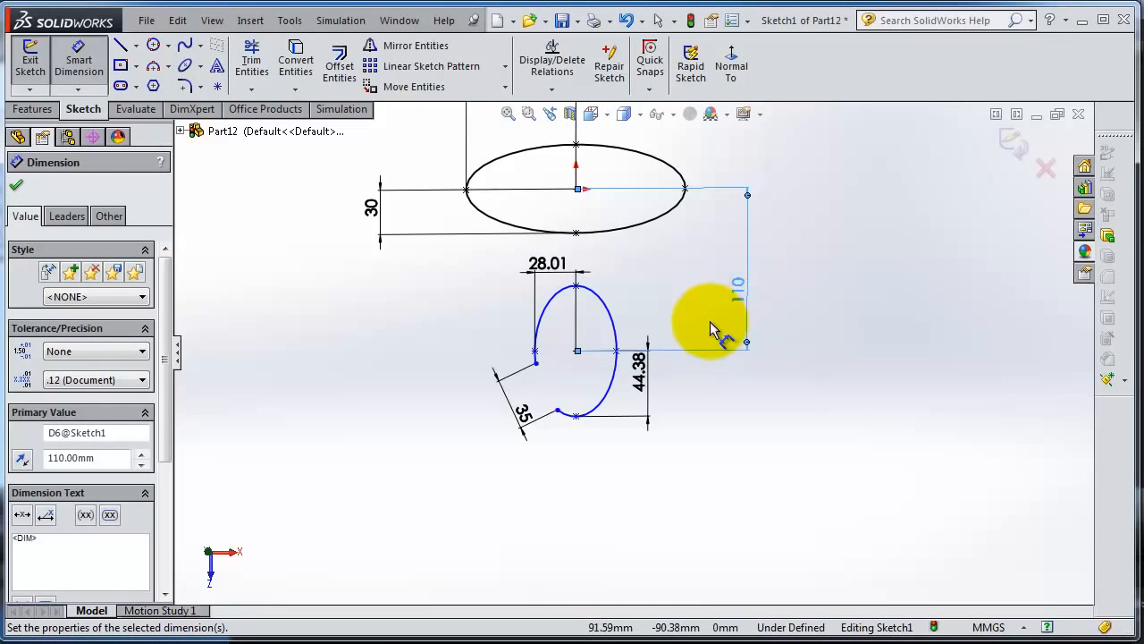
# Fully define all entities in the sketch by calculating the missing relations and dimensions automatically, and accept the result
pyautogui.scroll(-3, 716, 320)
pyautogui.click(652, 284)
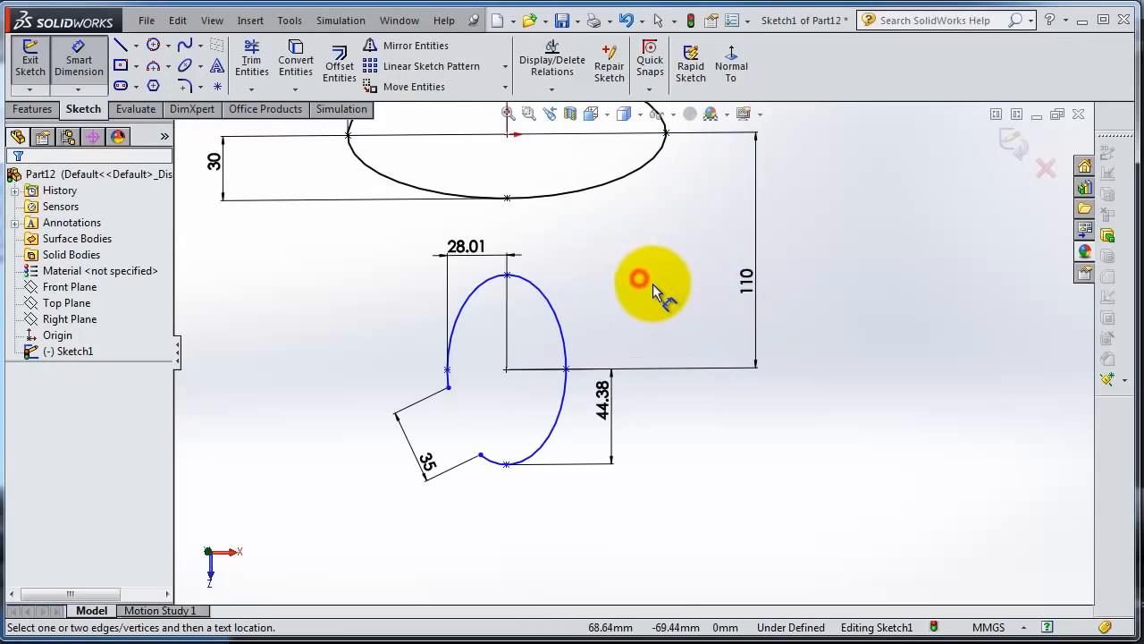
pyautogui.scroll(1, 653, 284)
pyautogui.moveTo(647, 295)
pyautogui.mouseDown(button='middle')
pyautogui.moveTo(631, 310)
pyautogui.moveTo(661, 316)
pyautogui.mouseUp(button='middle')
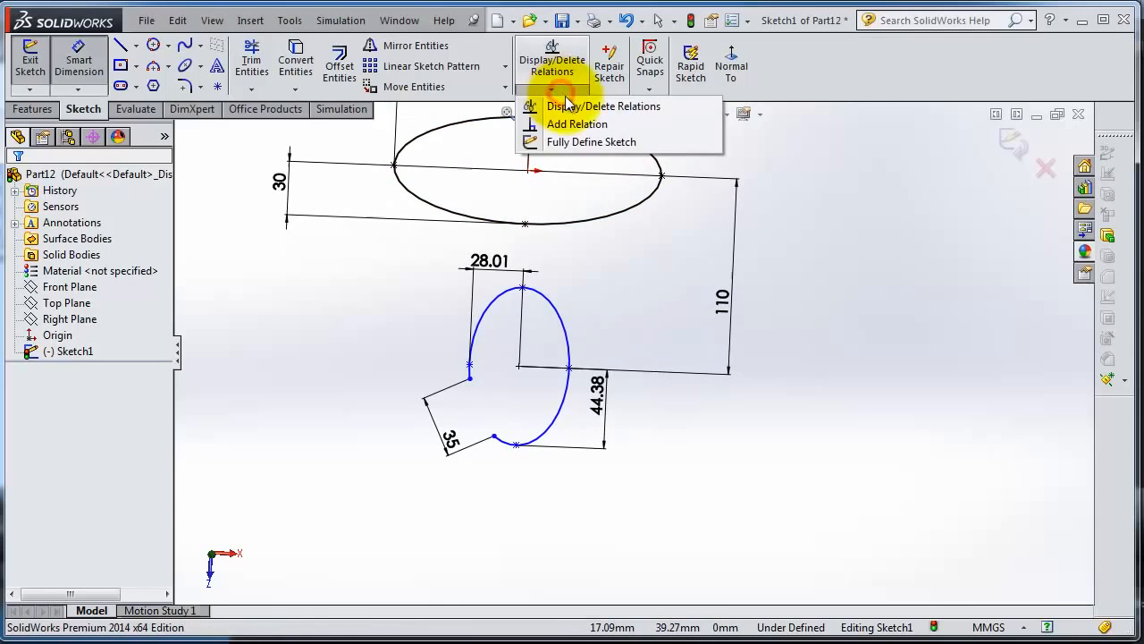
pyautogui.click(587, 147)
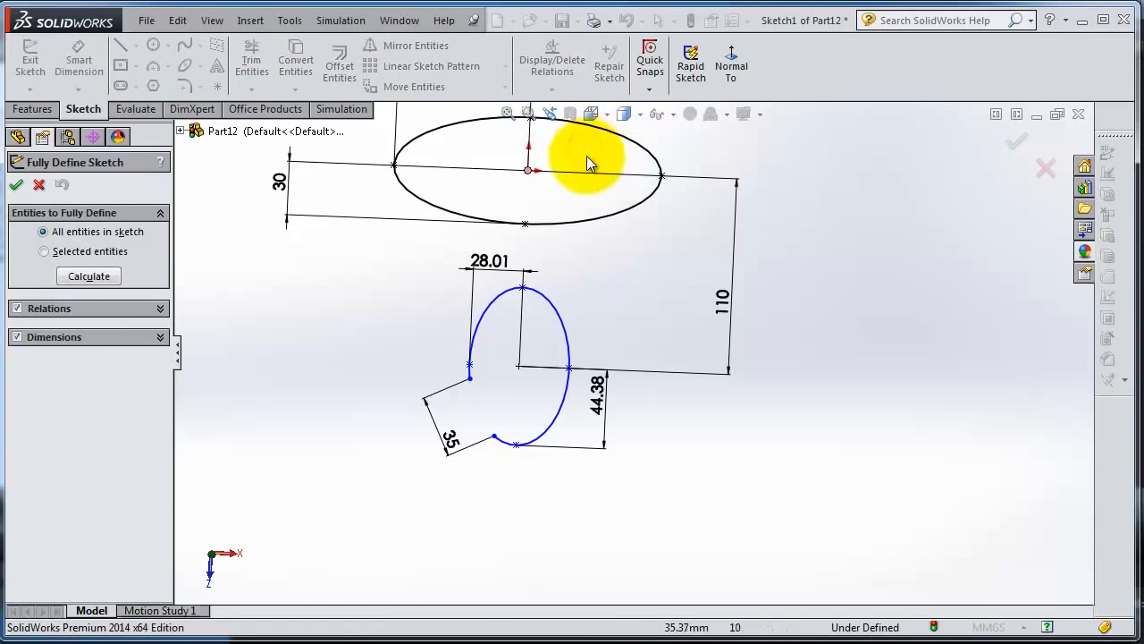
pyautogui.click(74, 277)
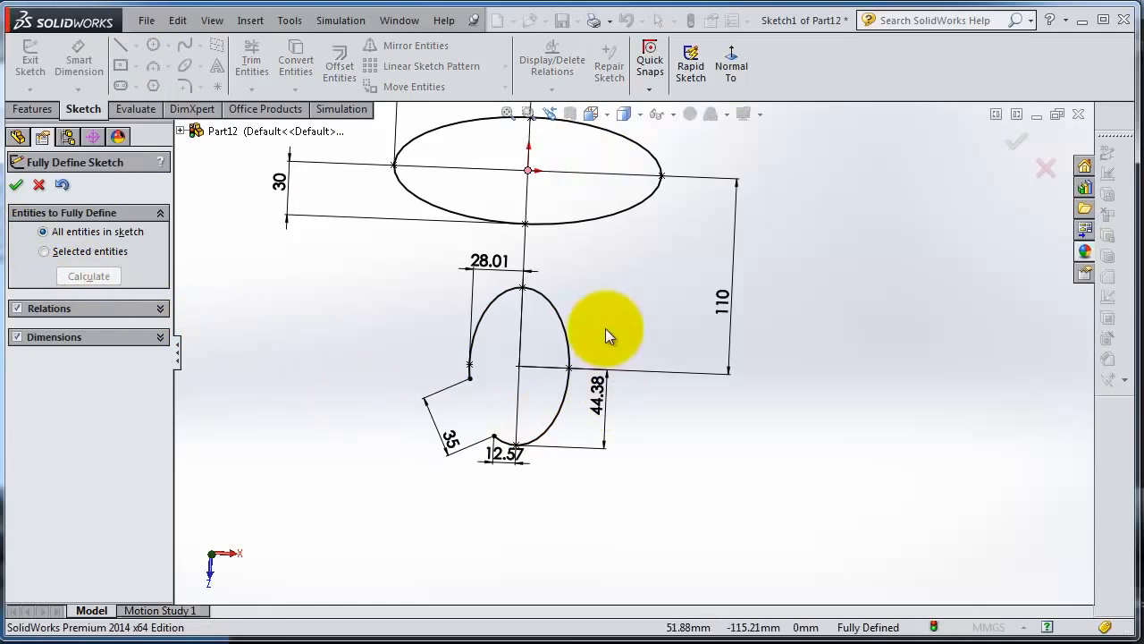
pyautogui.moveTo(579, 286)
pyautogui.mouseDown(button='middle')
pyautogui.moveTo(584, 247)
pyautogui.moveTo(590, 261)
pyautogui.mouseUp(button='middle')
pyautogui.scroll(-3, 575, 302)
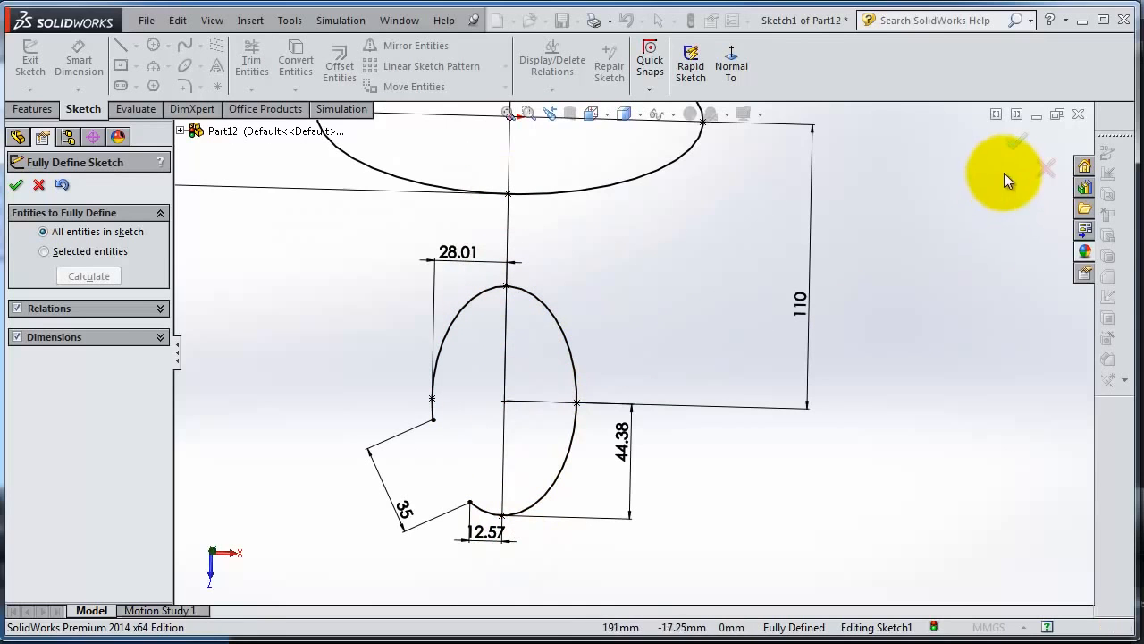
pyautogui.click(1016, 145)
# View the sketch square-on and sketch an upward-opening parabola left of the ellipses, about 125 mm wide with a focal distance of about 26 mm
pyautogui.moveTo(852, 384)
pyautogui.mouseDown(button='middle')
pyautogui.moveTo(774, 417)
pyautogui.moveTo(843, 391)
pyautogui.moveTo(835, 403)
pyautogui.mouseUp(button='middle')
pyautogui.scroll(4, 817, 417)
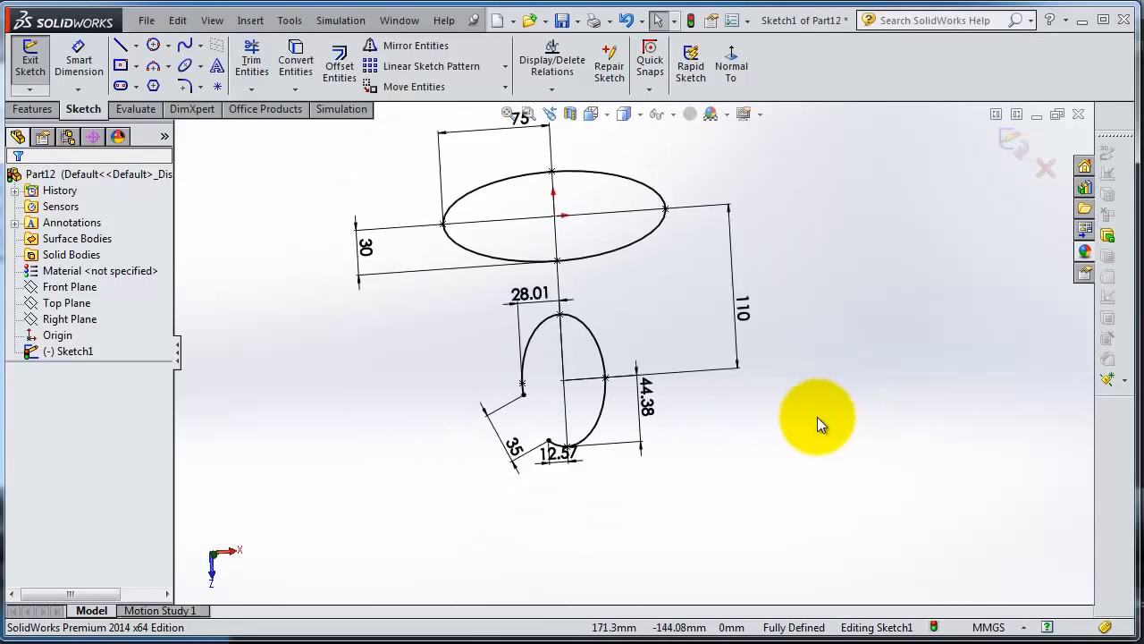
pyautogui.scroll(-2, 745, 422)
pyautogui.click(732, 70)
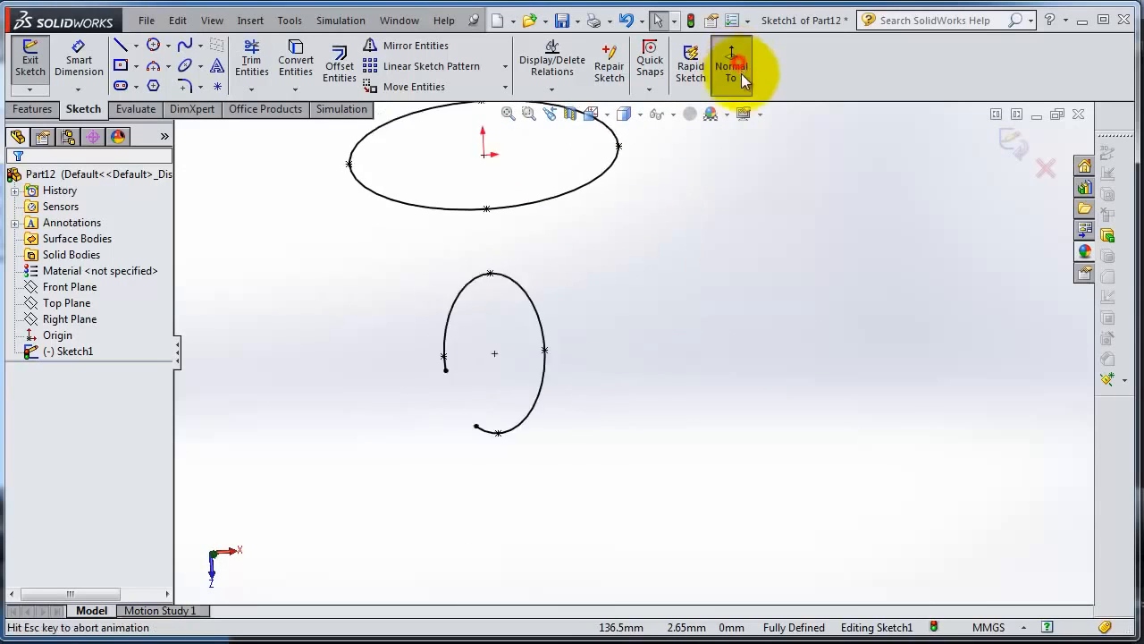
pyautogui.scroll(2, 402, 461)
pyautogui.scroll(-2, 391, 437)
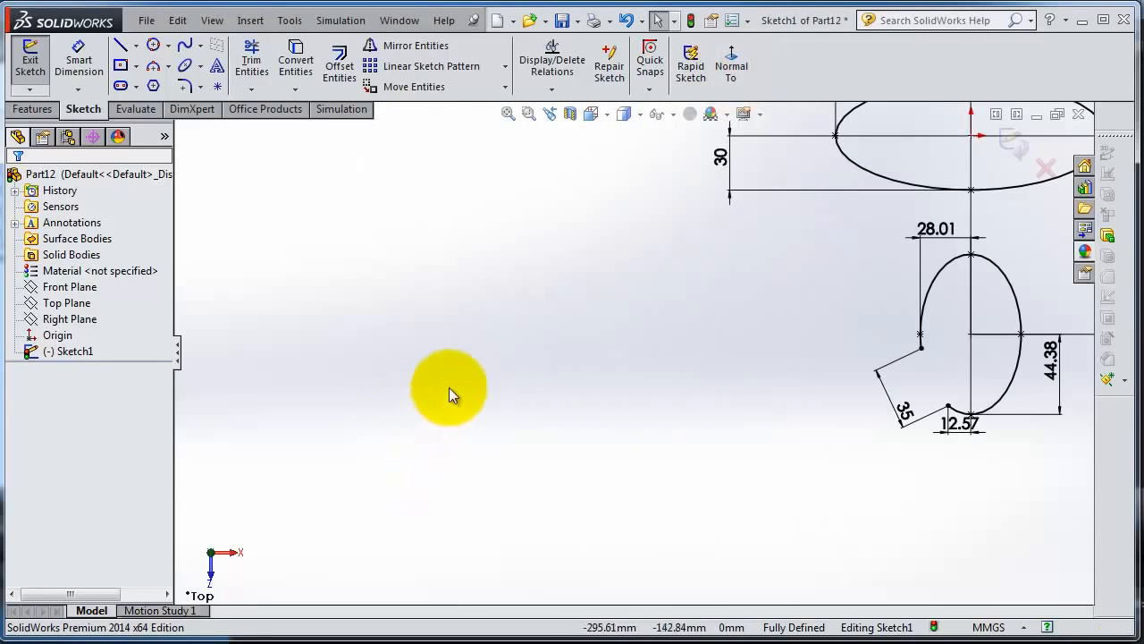
pyautogui.click(201, 66)
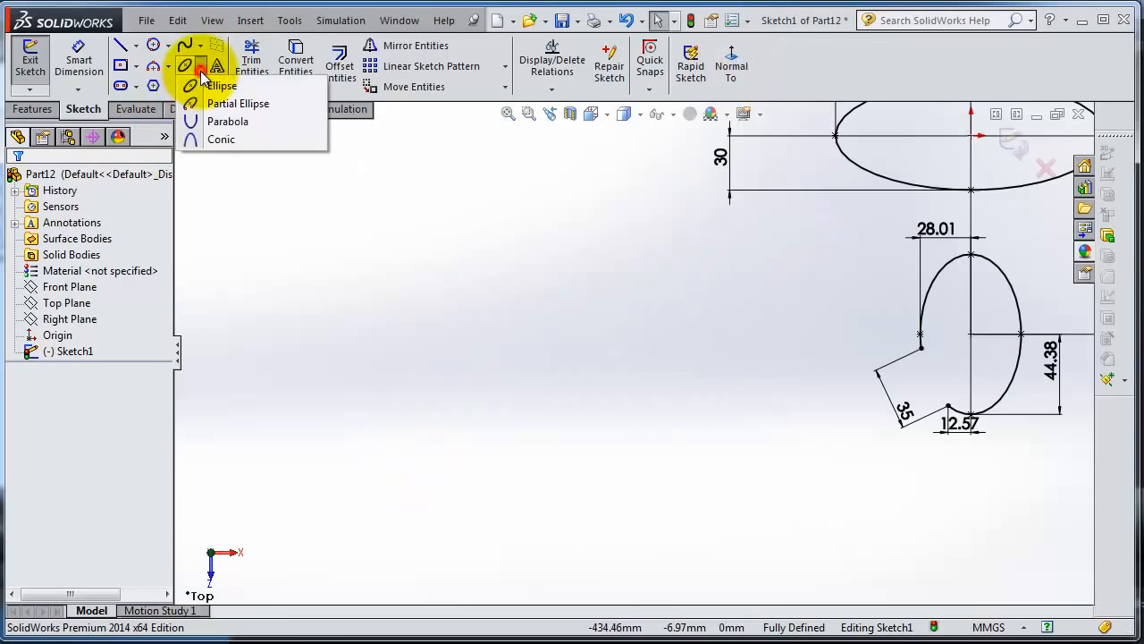
pyautogui.click(224, 120)
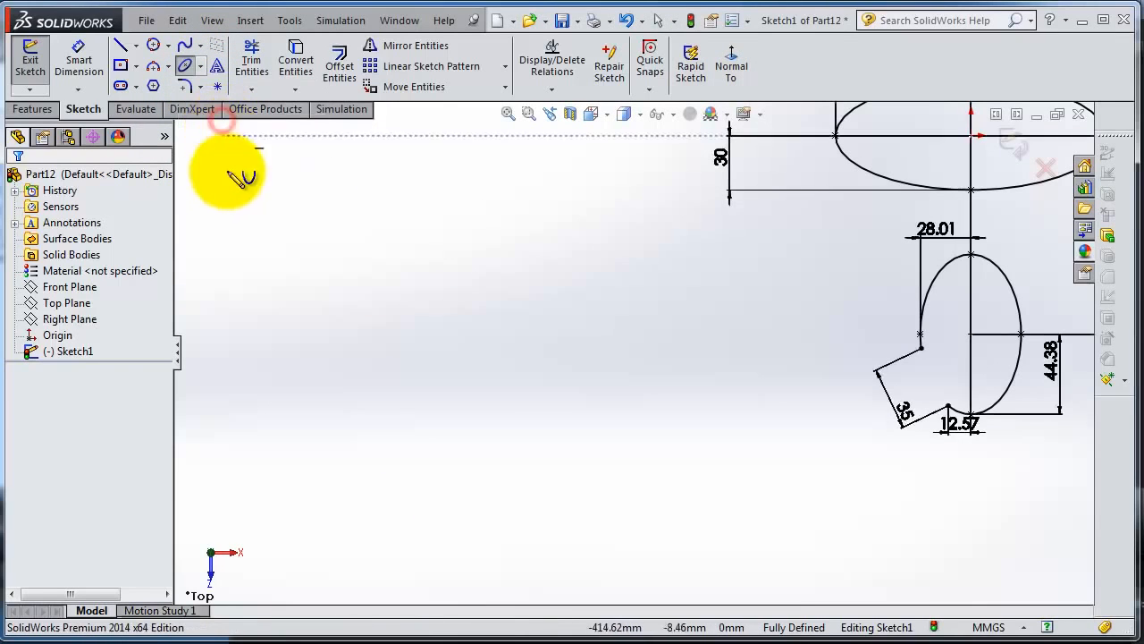
pyautogui.click(241, 322)
pyautogui.scroll(2, 358, 384)
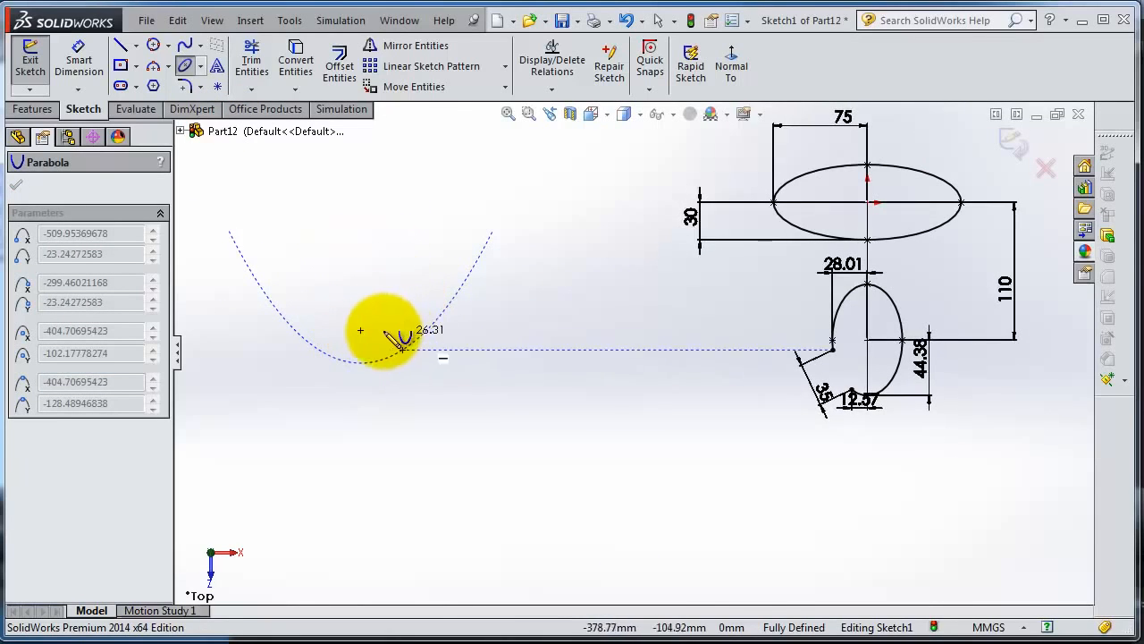
pyautogui.moveTo(388, 289); pyautogui.dragTo(304, 286)
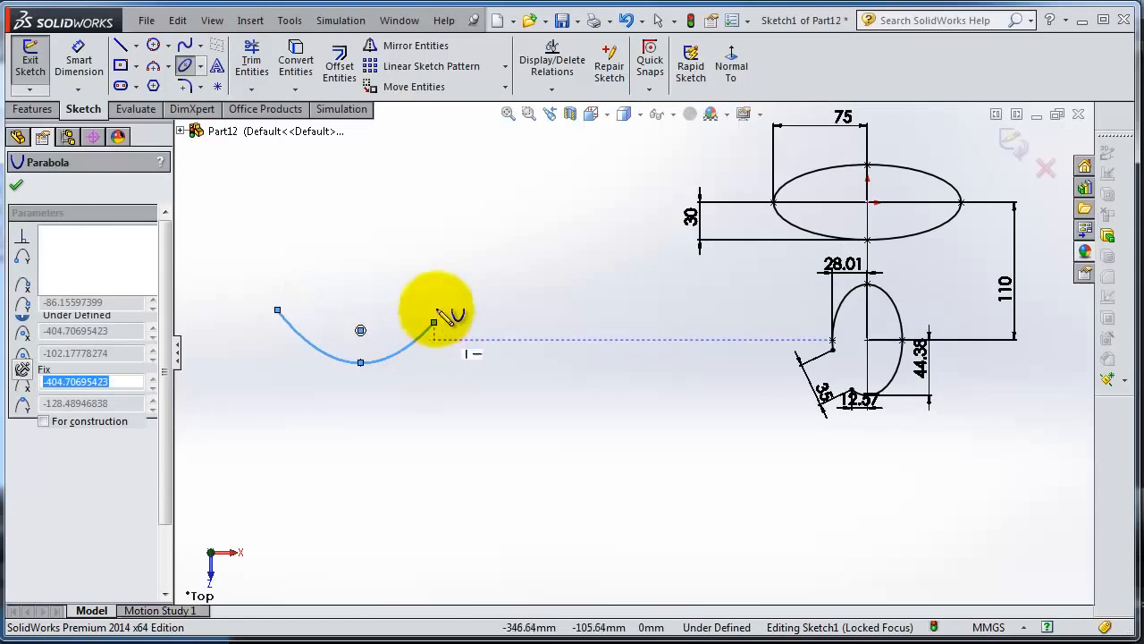
# Sketch an arch-shaped conic below the parabola, with its two ends level and its curve bulging upward
pyautogui.scroll(-1, 471, 309)
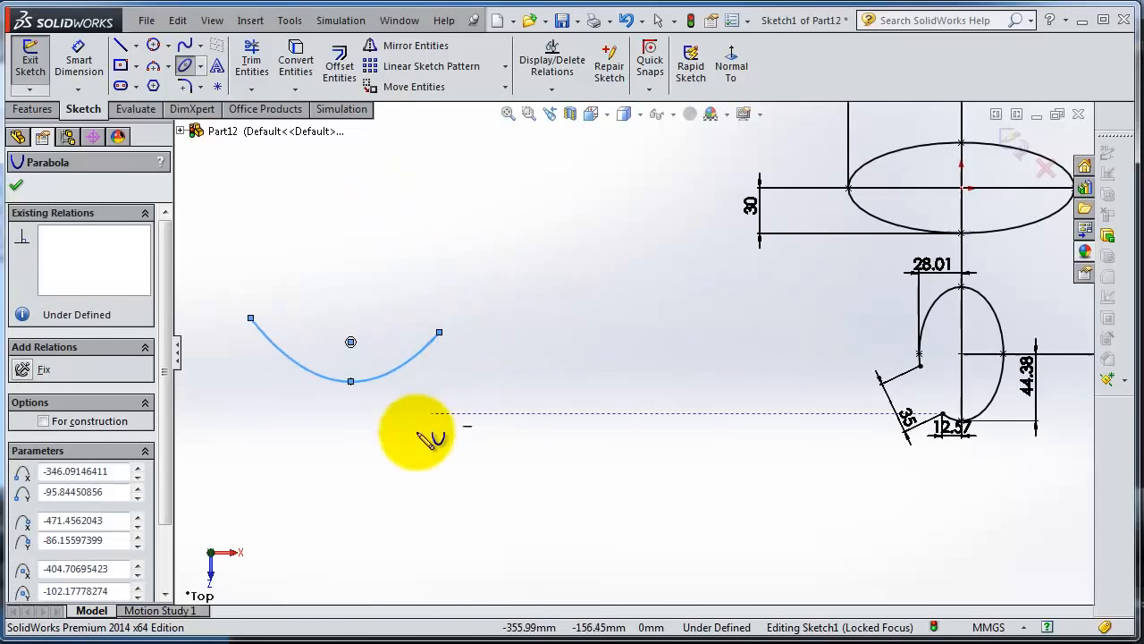
pyautogui.scroll(-1, 399, 423)
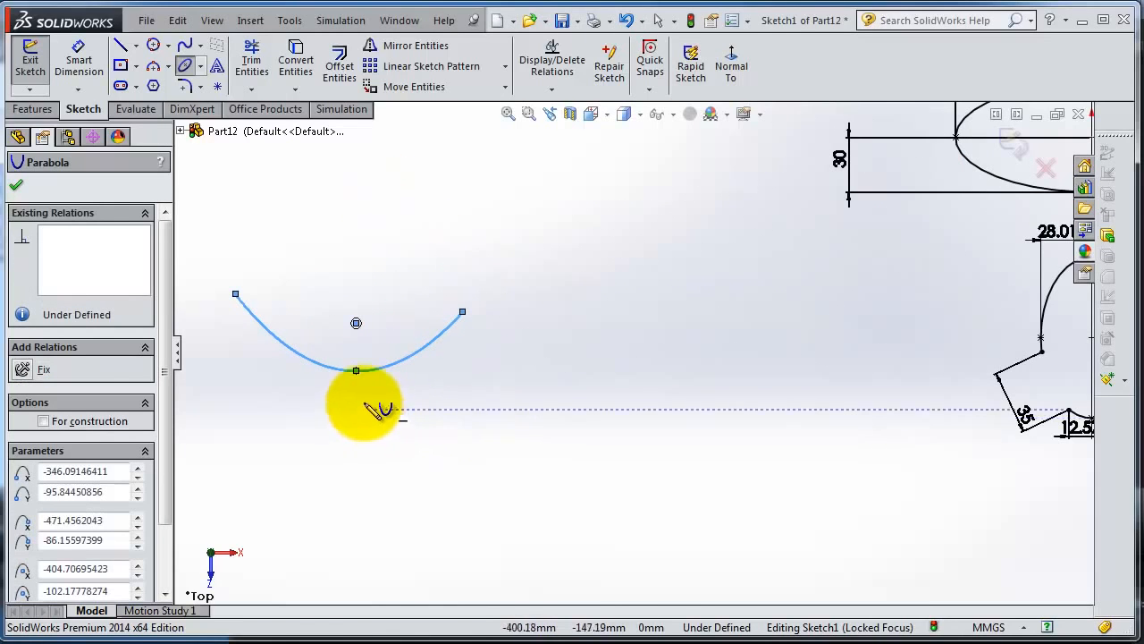
pyautogui.scroll(-1, 357, 391)
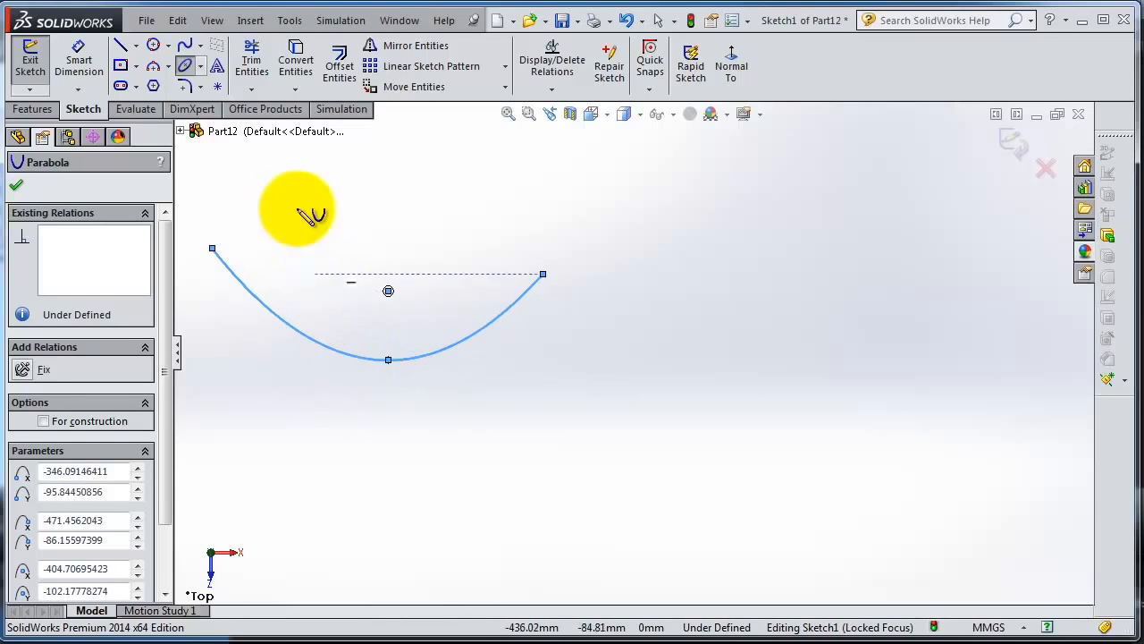
pyautogui.scroll(2, 519, 344)
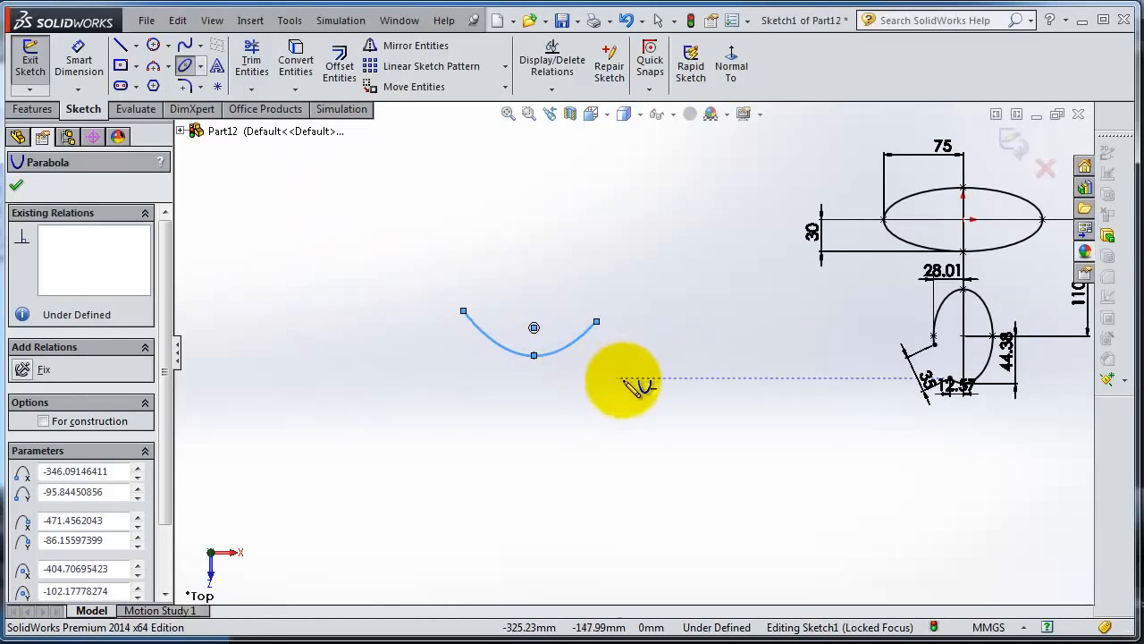
pyautogui.click(200, 66)
pyautogui.click(222, 140)
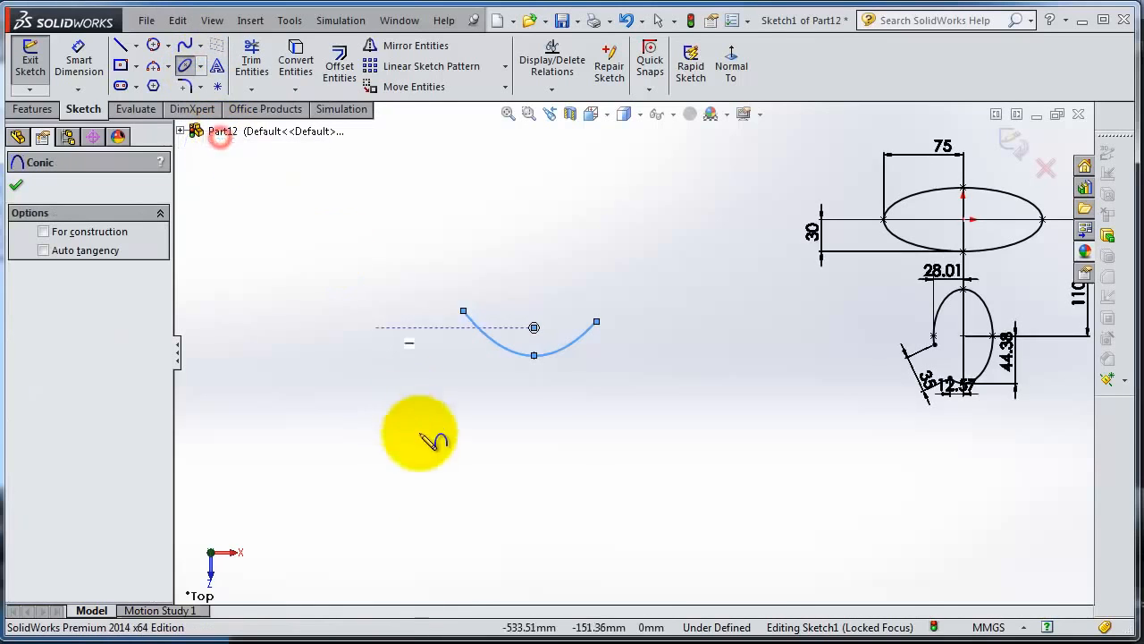
pyautogui.click(411, 521)
pyautogui.click(548, 495)
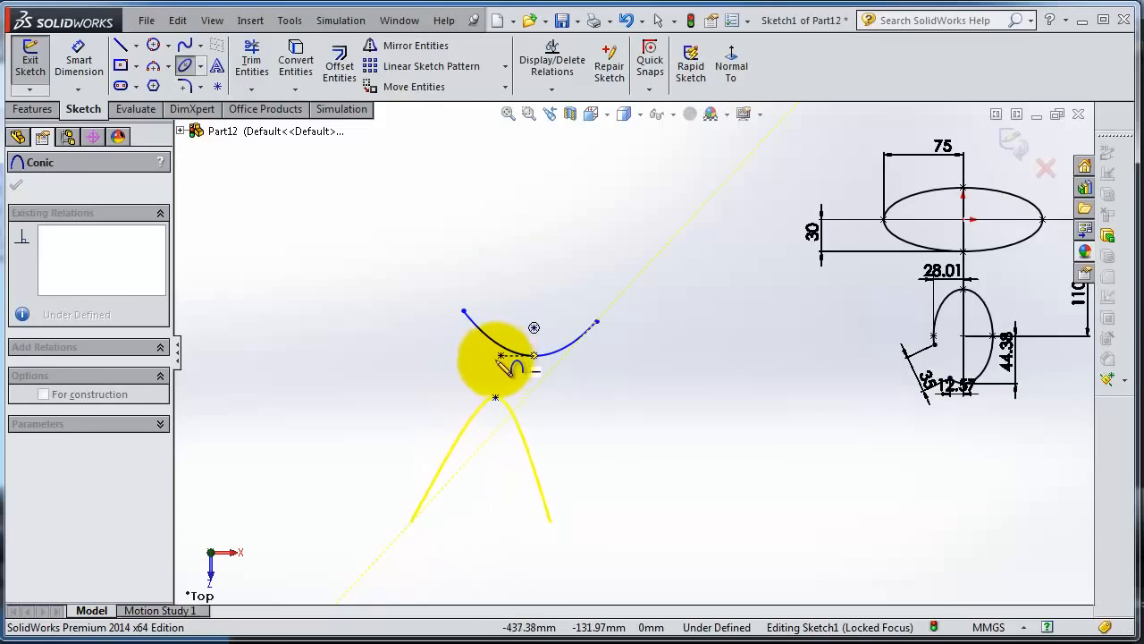
pyautogui.click(474, 235)
pyautogui.click(507, 413)
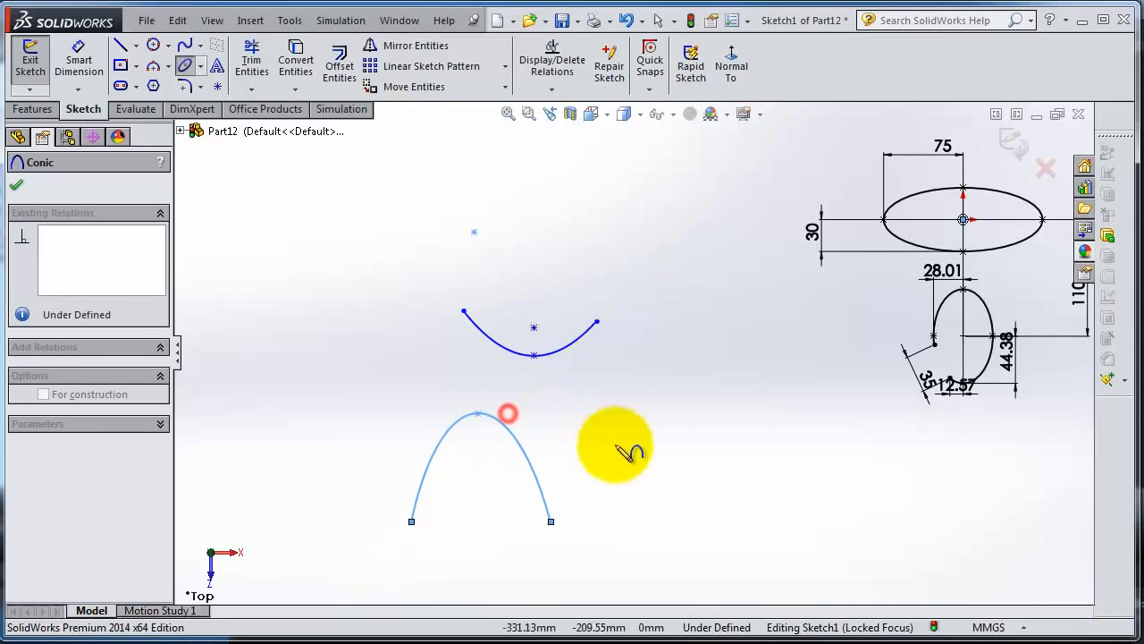
# Sketch a second conic to the right of the arch, with vertically aligned ends, bulging right with a Rho of about 0.59
pyautogui.scroll(2, 634, 470)
pyautogui.scroll(-4, 617, 475)
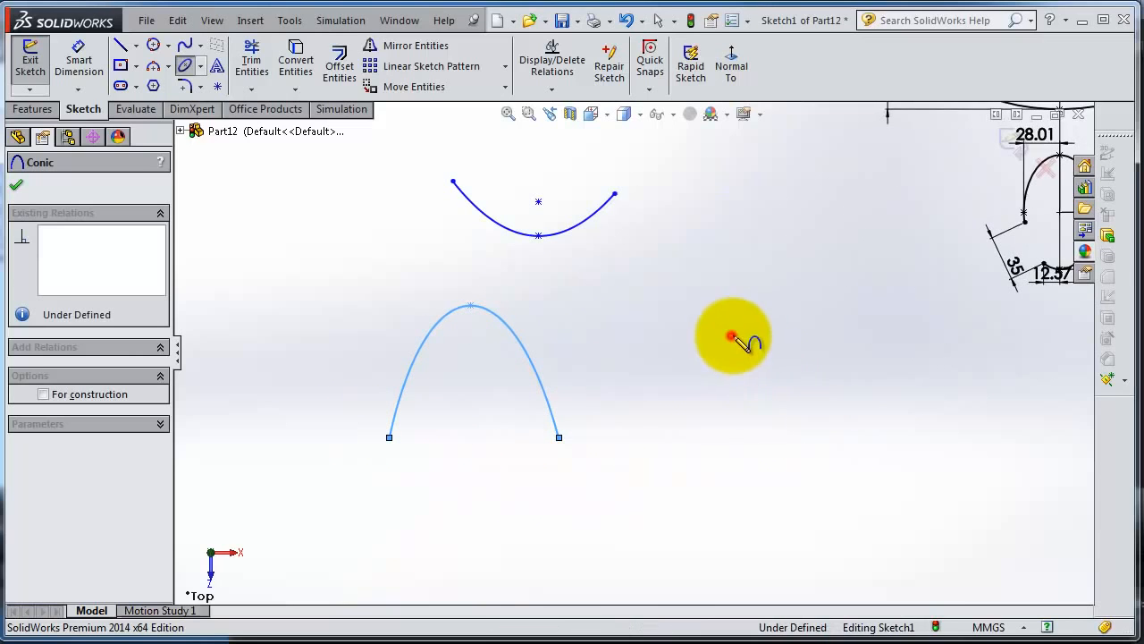
pyautogui.click(732, 336)
pyautogui.click(731, 508)
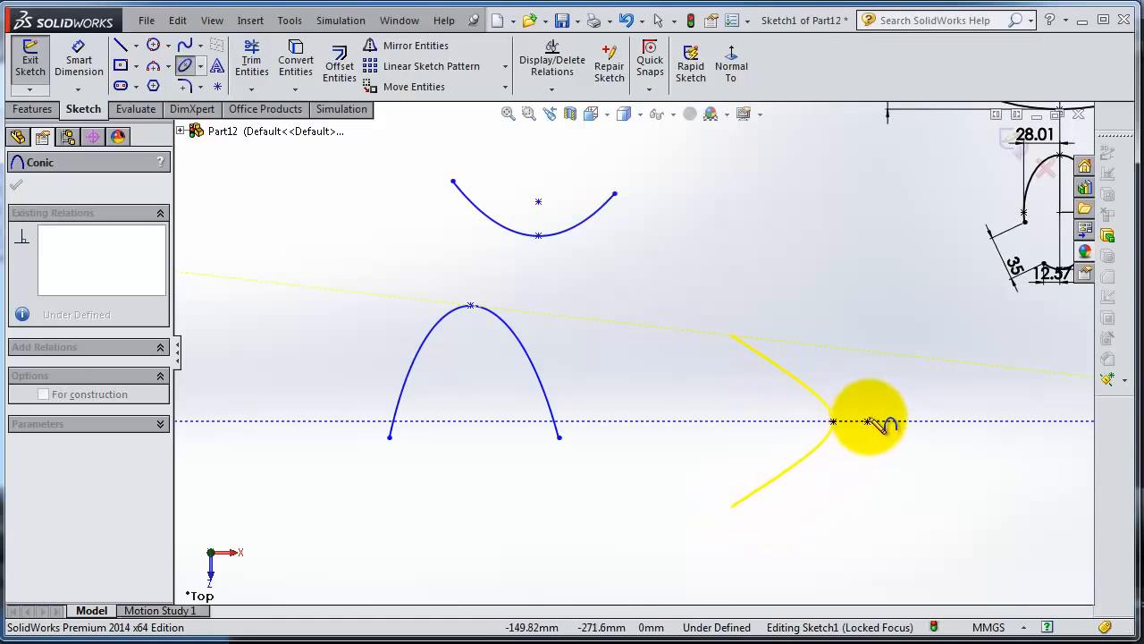
pyautogui.click(870, 420)
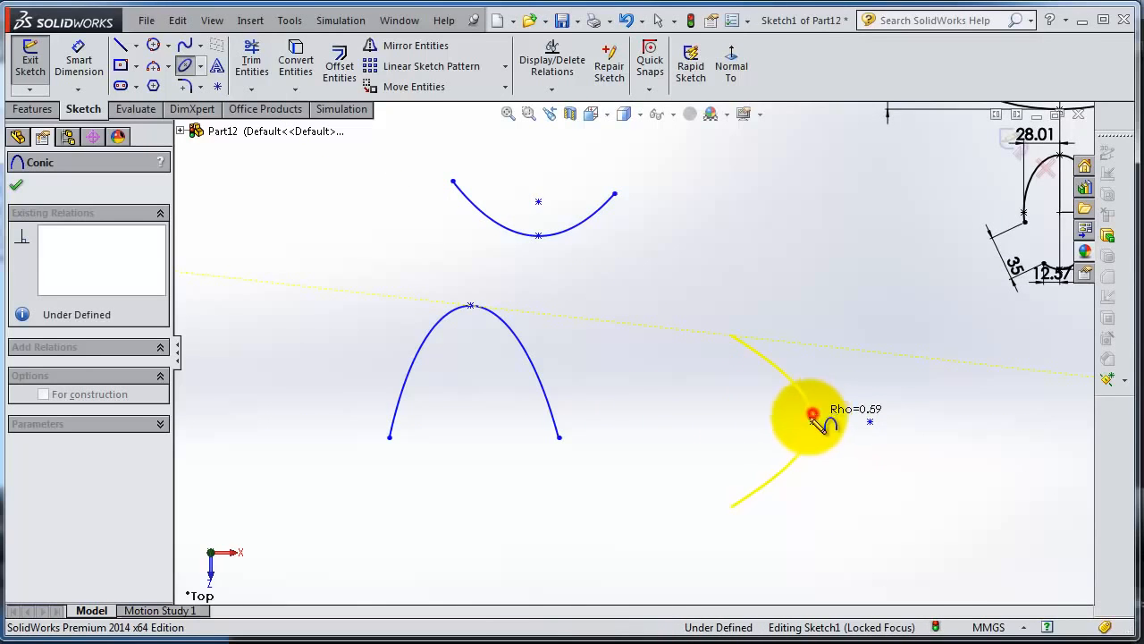
pyautogui.click(813, 416)
# Sketch a center rectangle about 407 mm wide and 153 mm high below the sideways conic
pyautogui.scroll(-3, 861, 455)
pyautogui.scroll(5, 823, 439)
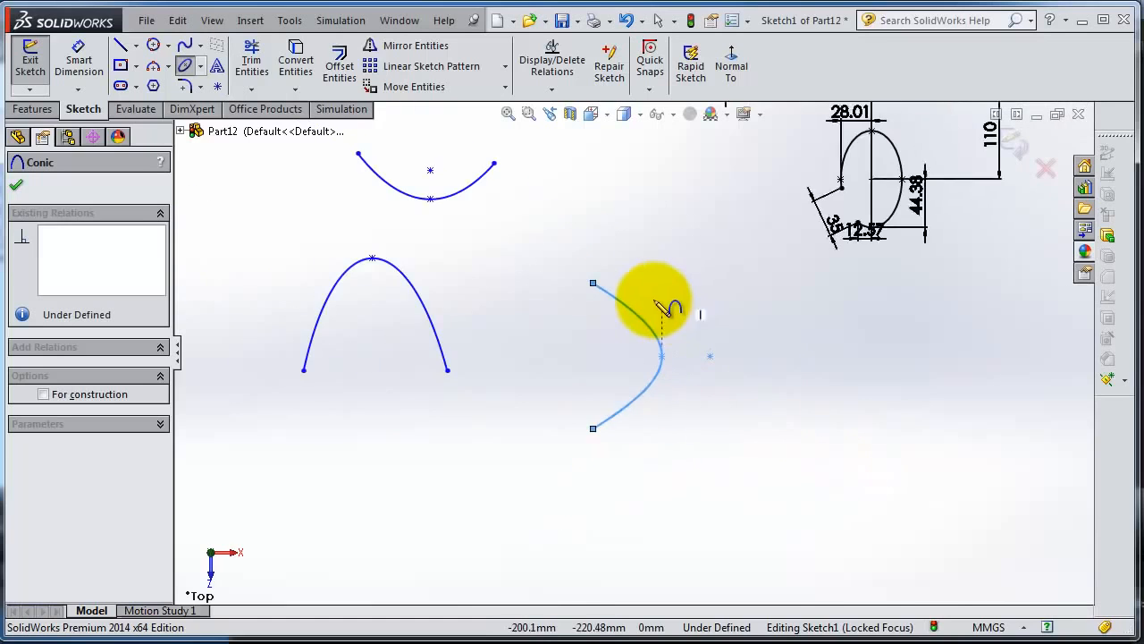
pyautogui.scroll(2, 660, 307)
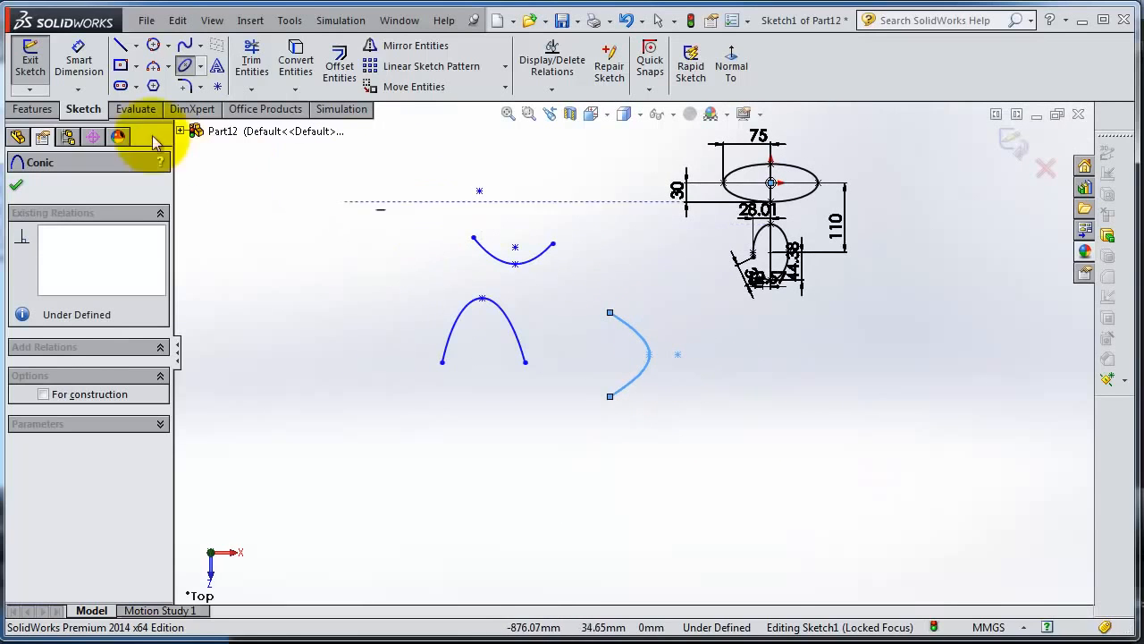
pyautogui.click(119, 66)
pyautogui.click(746, 481)
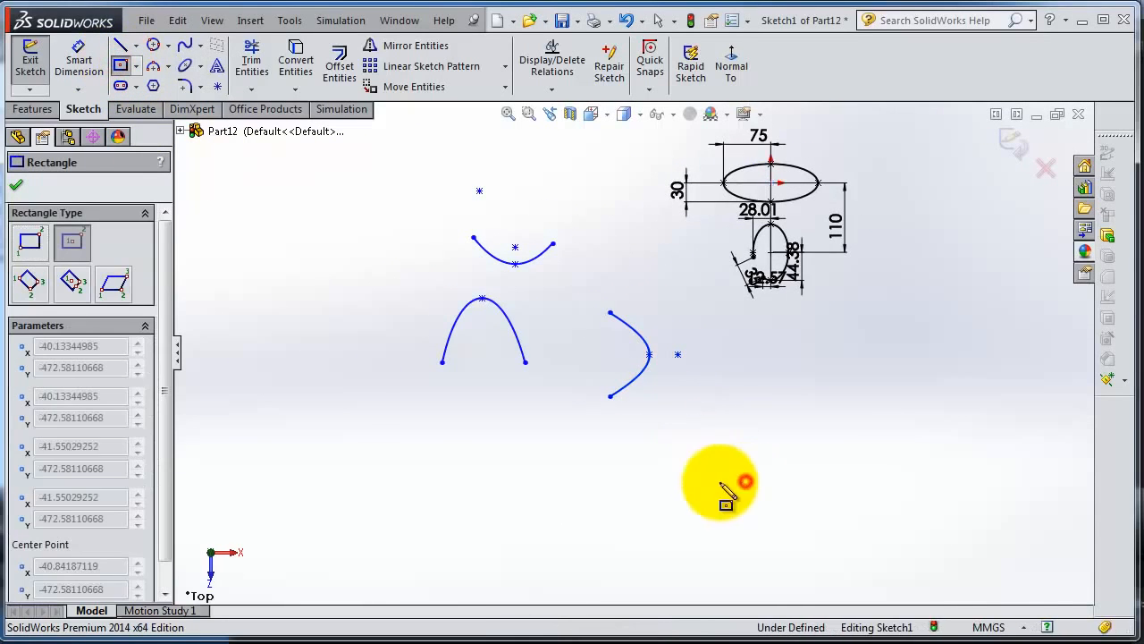
pyautogui.click(618, 433)
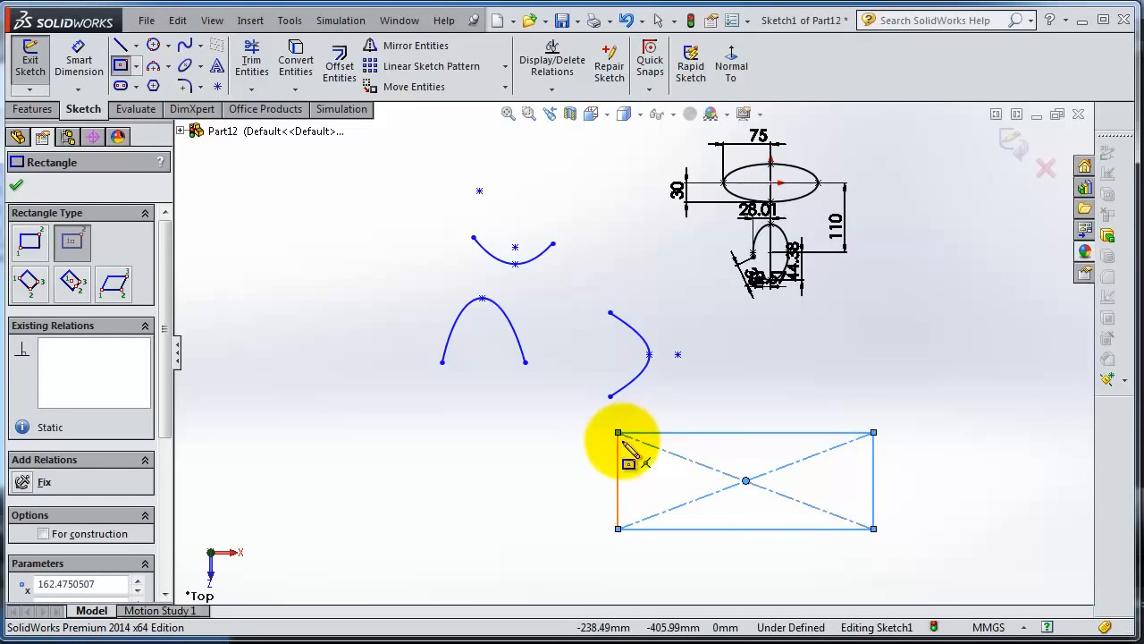
# Sketch a conic joining the rectangle's upper-left and lower-left corners, bulging outward to the left and centred on the rectangle's height
pyautogui.click(200, 67)
pyautogui.click(215, 139)
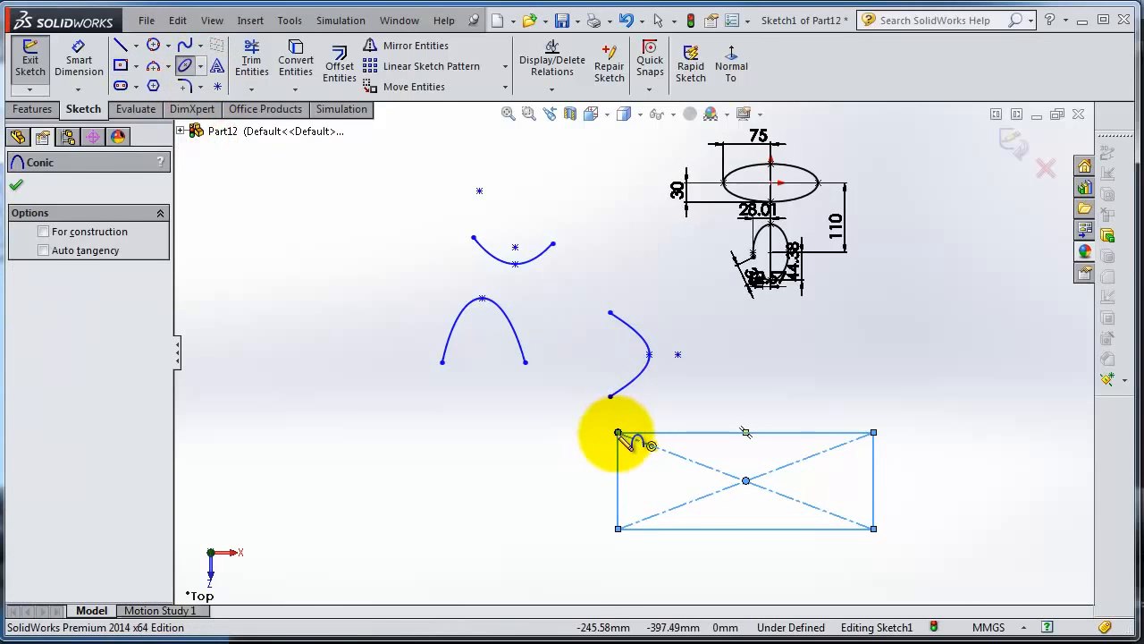
pyautogui.click(618, 433)
pyautogui.click(617, 528)
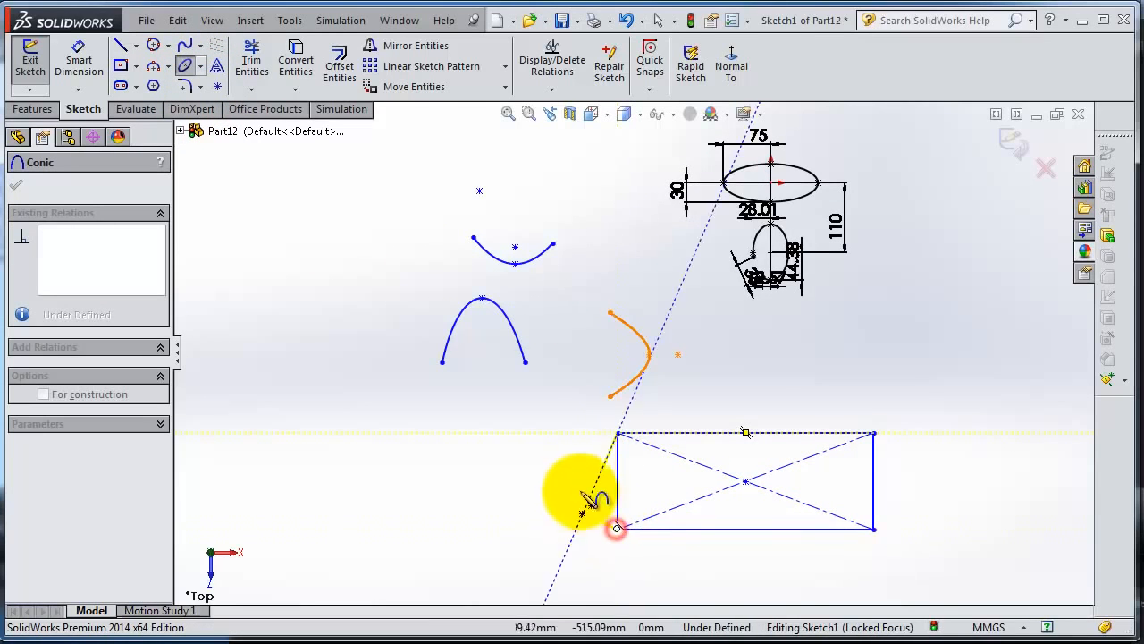
pyautogui.click(539, 482)
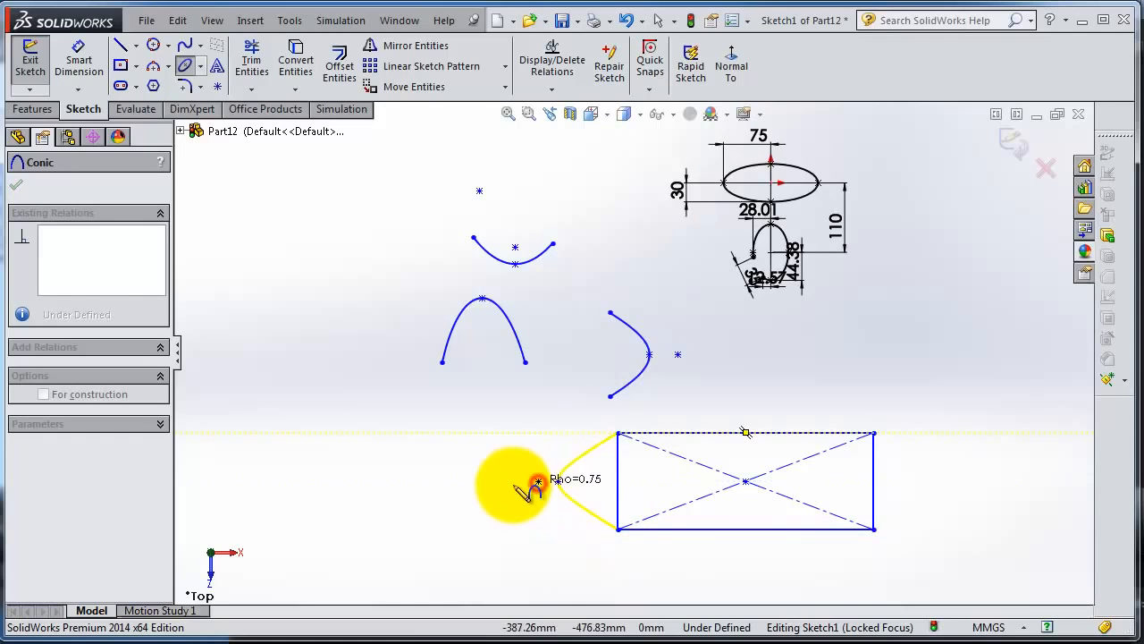
pyautogui.click(579, 490)
pyautogui.scroll(-2, 948, 510)
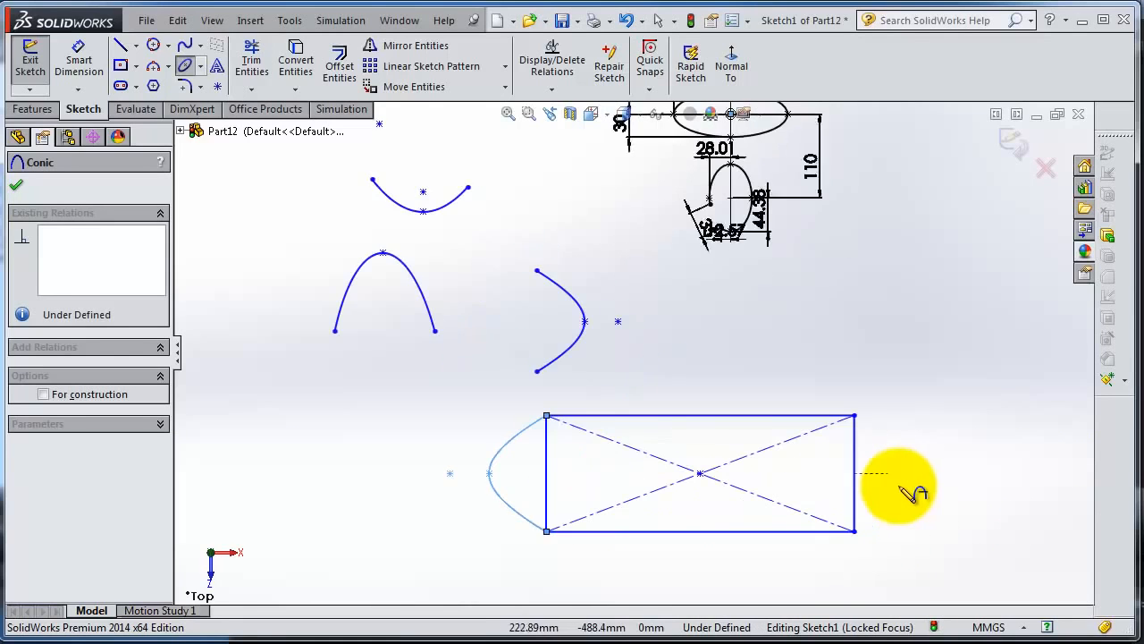
pyautogui.click(167, 68)
pyautogui.click(192, 122)
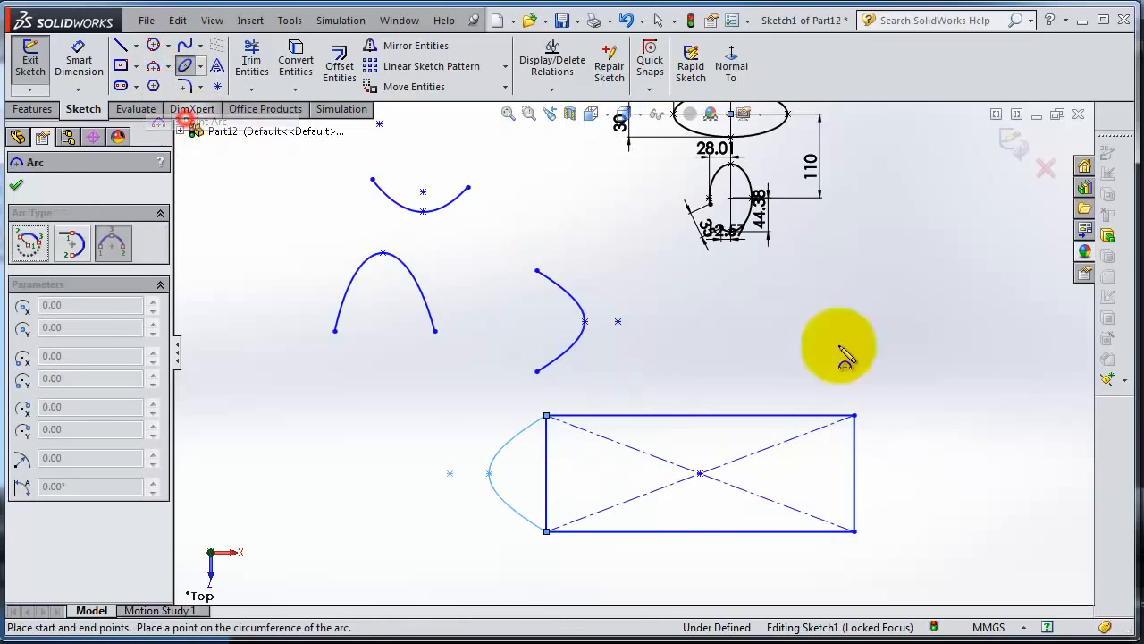
pyautogui.click(854, 416)
pyautogui.click(855, 530)
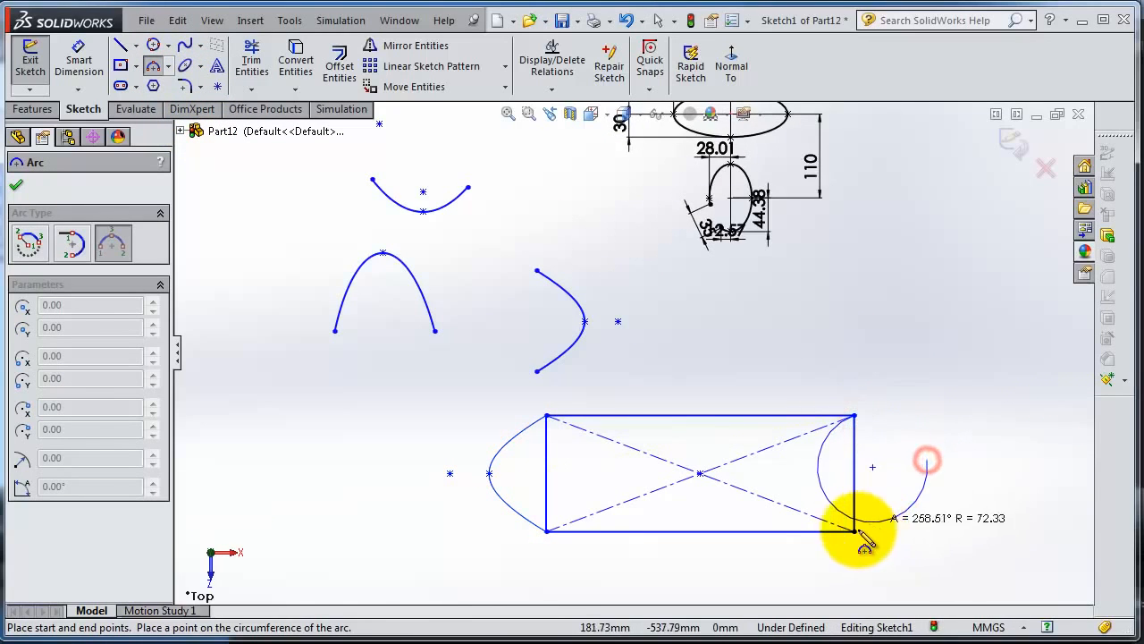
pyautogui.press('Escape')
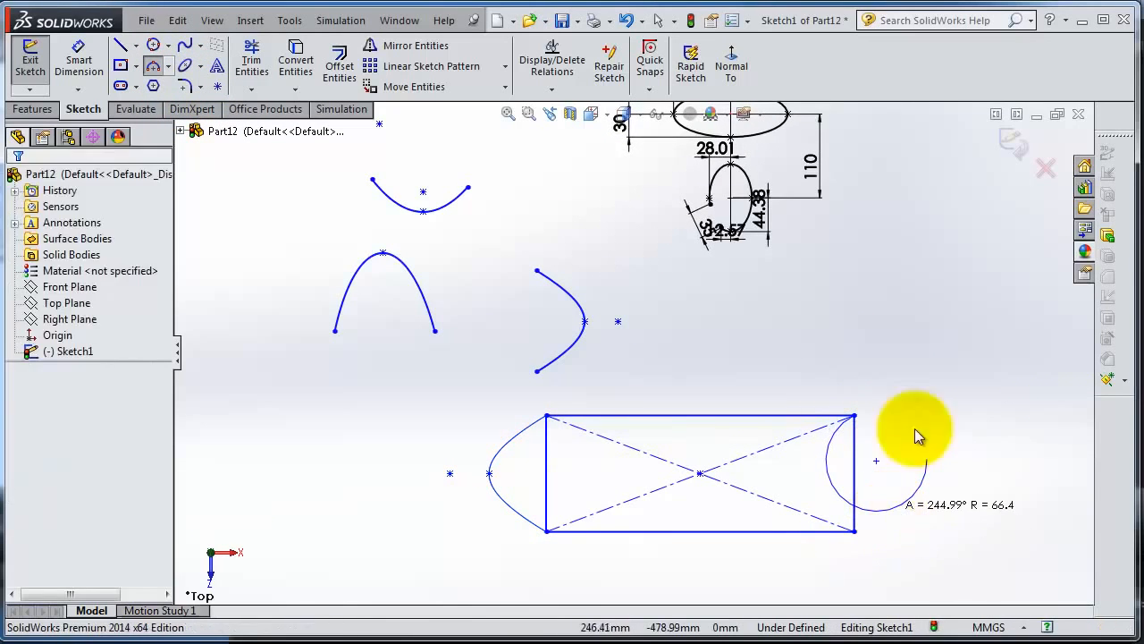
# Sketch a three-point arc joining the rectangle's upper-right and lower-right corners, bulging outward to the right as slightly less than a semicircle
pyautogui.click(150, 71)
pyautogui.click(854, 415)
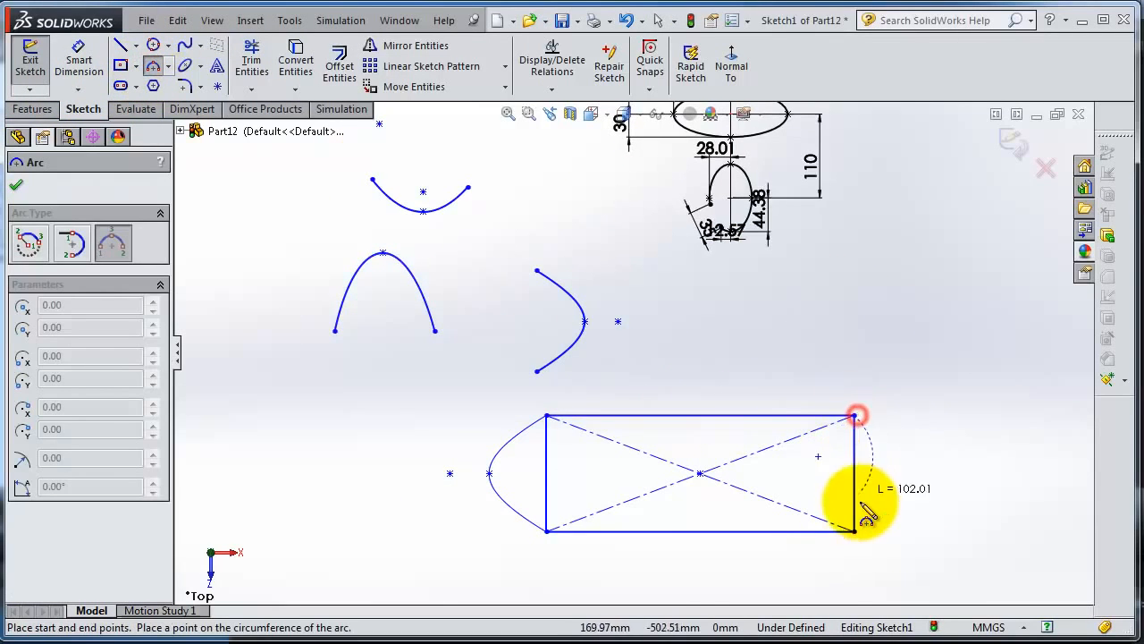
pyautogui.click(856, 530)
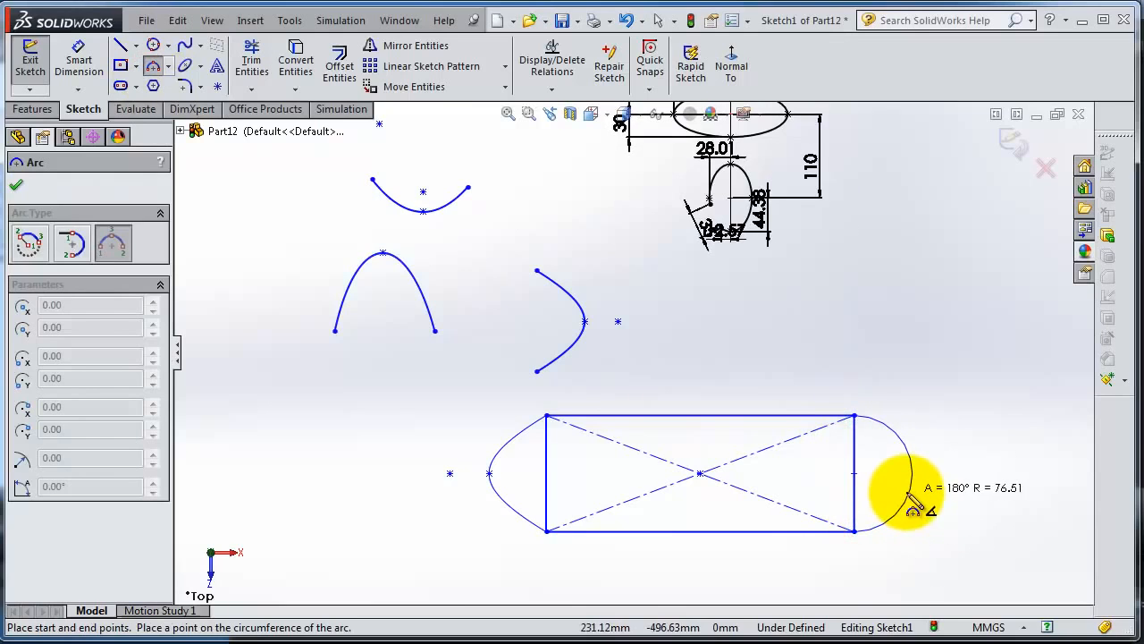
pyautogui.click(903, 497)
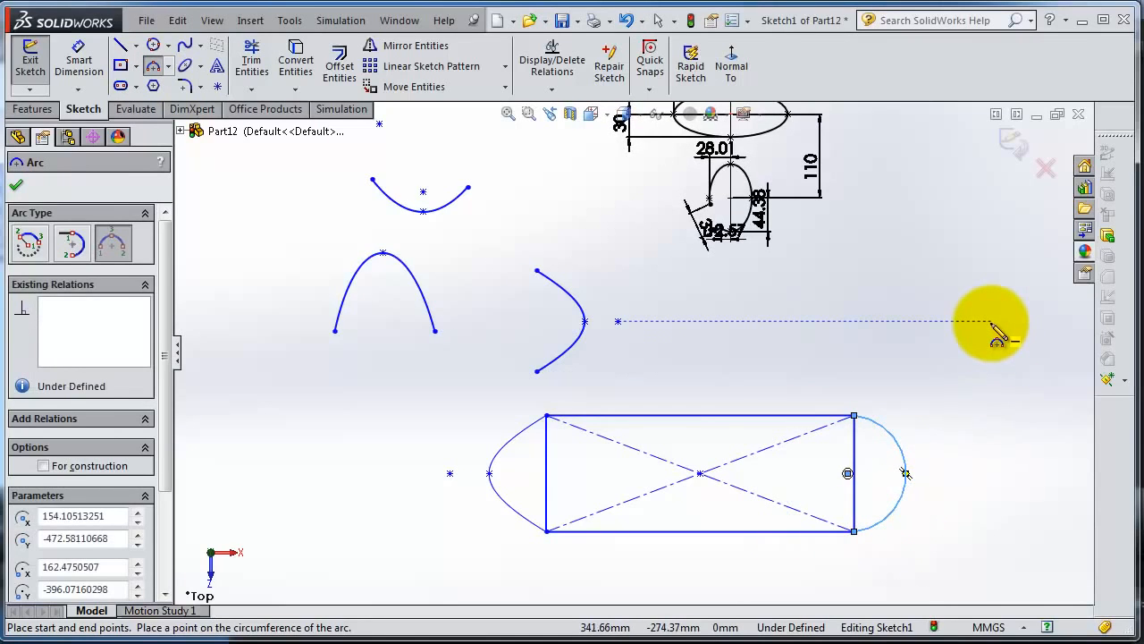
pyautogui.press('Escape')
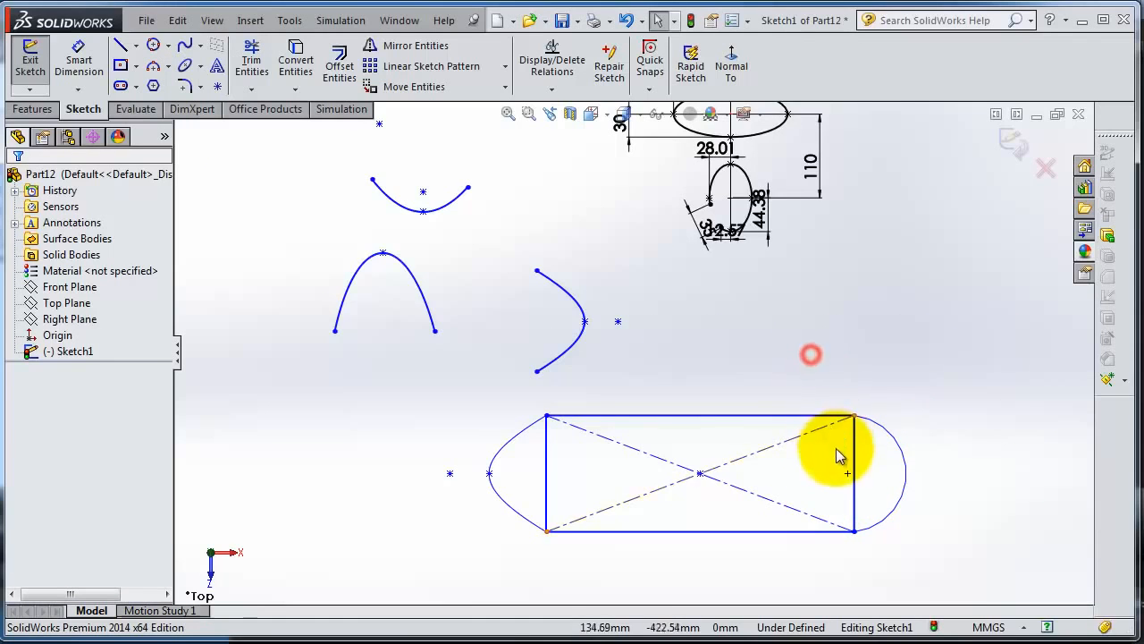
# Examine the capped rectangle, the parabola and conics, and the dimensioned ellipse and partial ellipse up close
pyautogui.press('z')
pyautogui.scroll(-1, 787, 378)
pyautogui.scroll(-1, 869, 472)
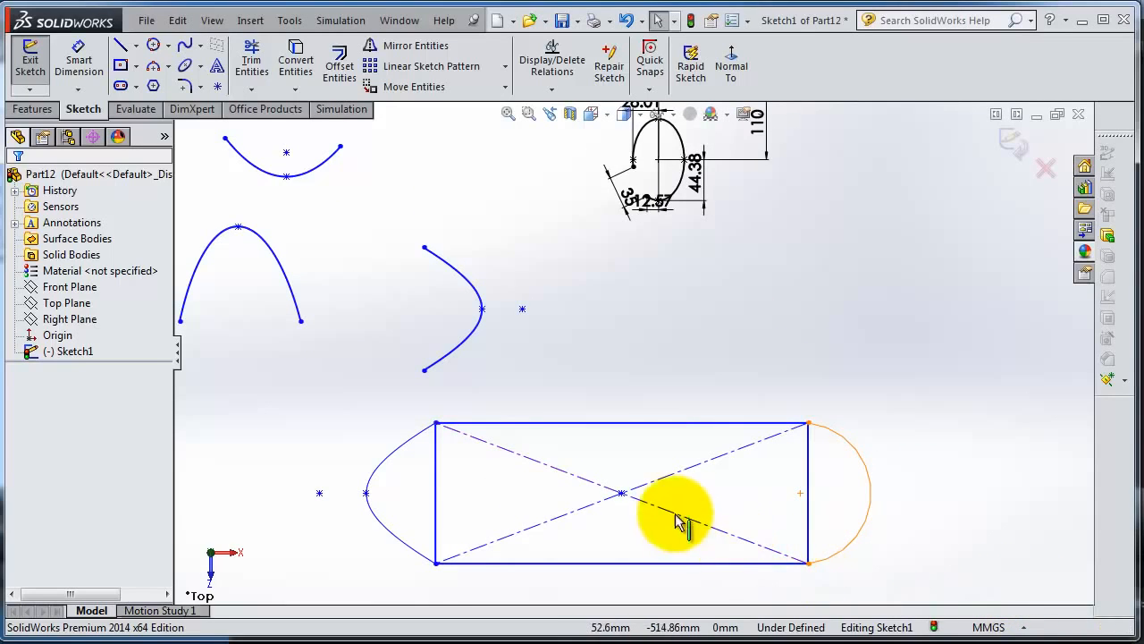
pyautogui.press('z')
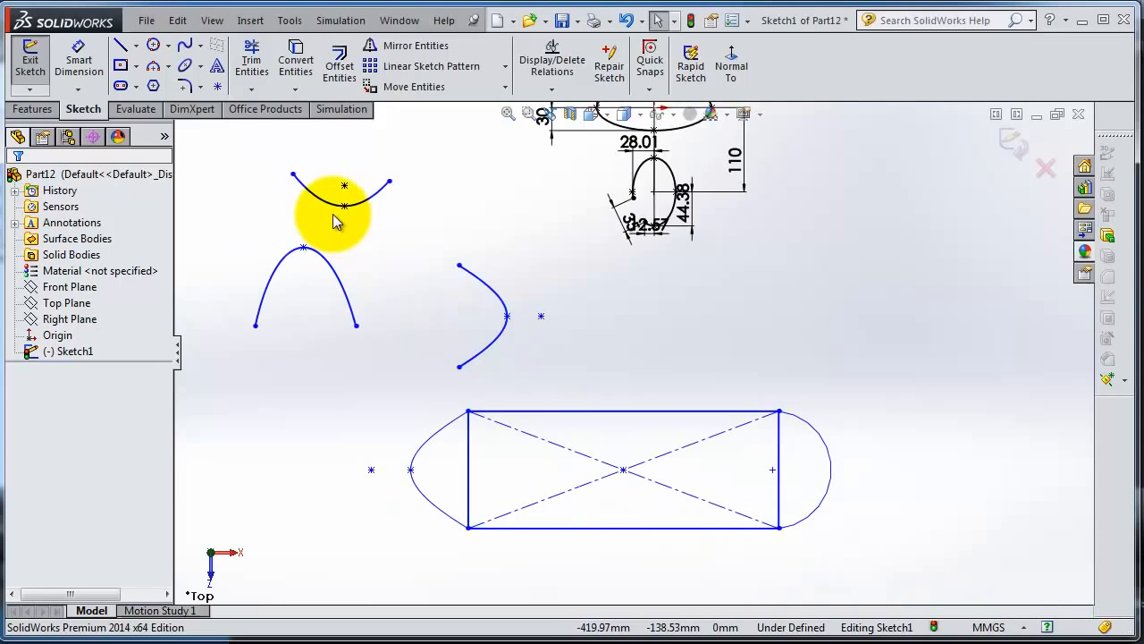
pyautogui.scroll(1, 814, 251)
pyautogui.scroll(-3, 810, 250)
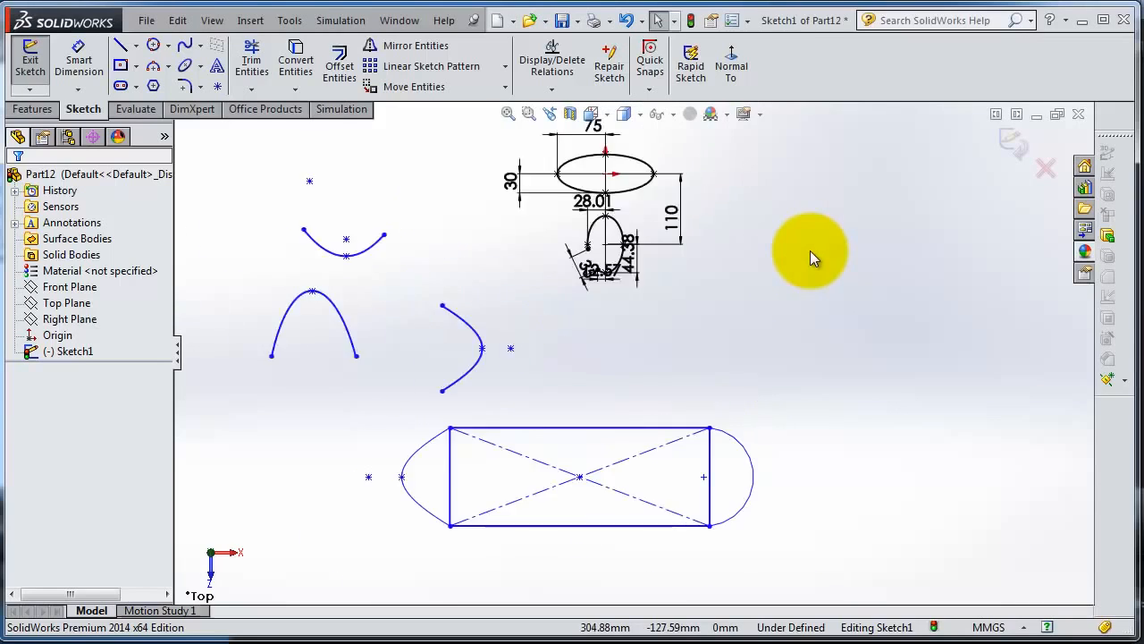
pyautogui.scroll(-2, 358, 203)
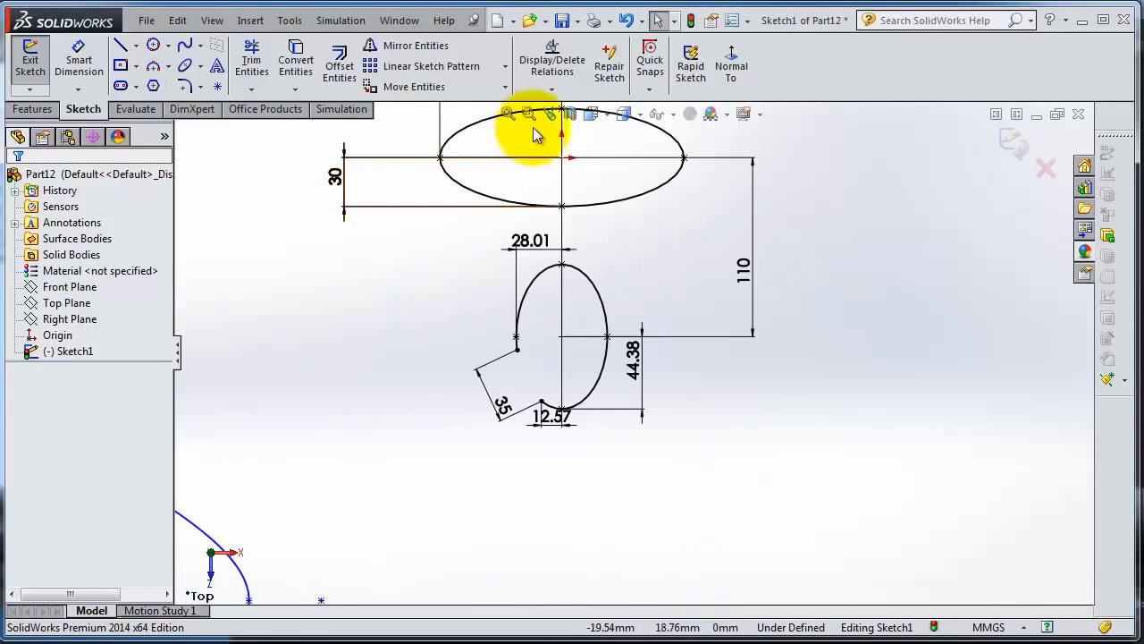